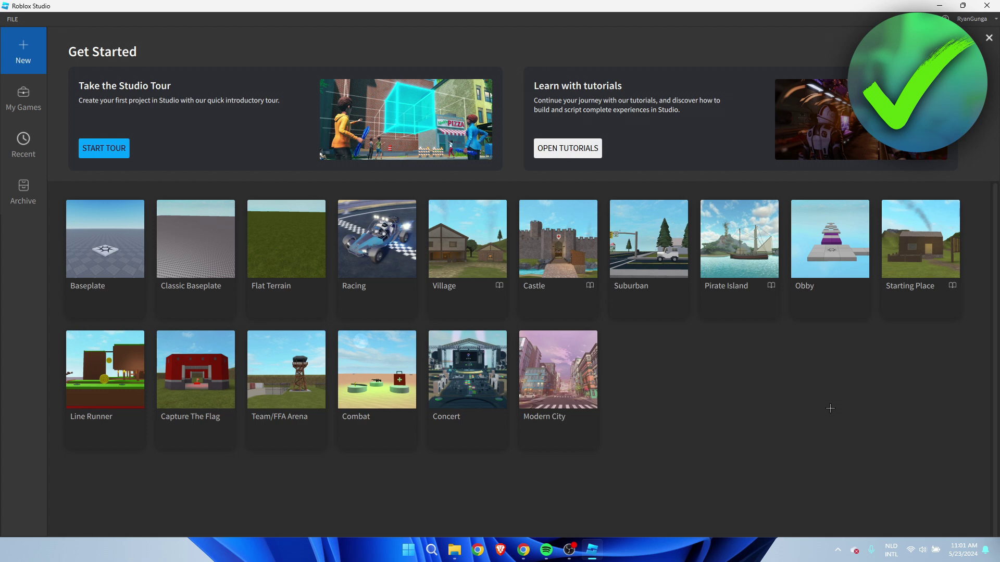
Step: Switch to Chrome and add the Rain Plugin from the Creator Store page to the inventory
{"action": "left_click", "coordinate": [524, 547]}
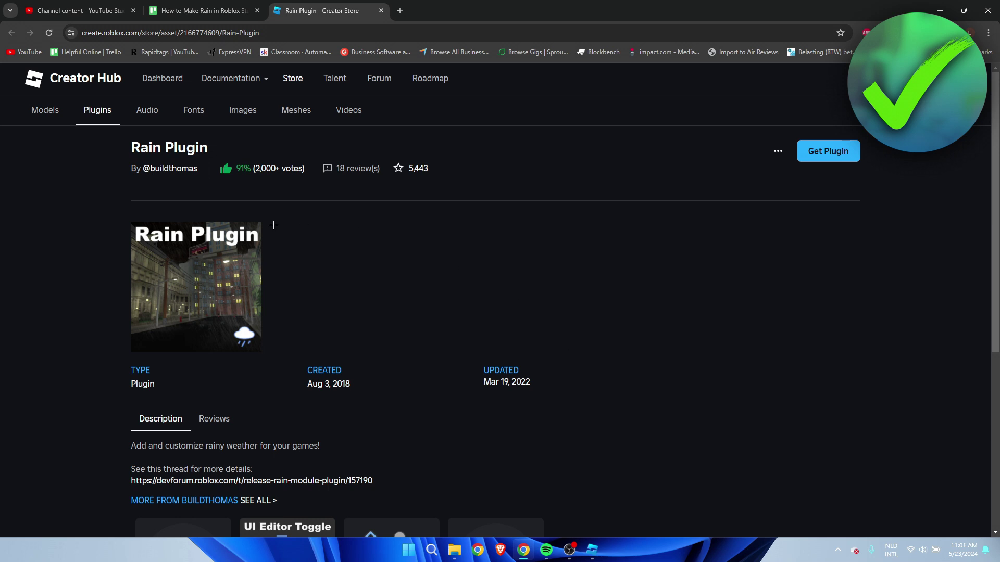
{"action": "left_click_drag", "start_coordinate": [129, 151], "coordinate": [232, 149]}
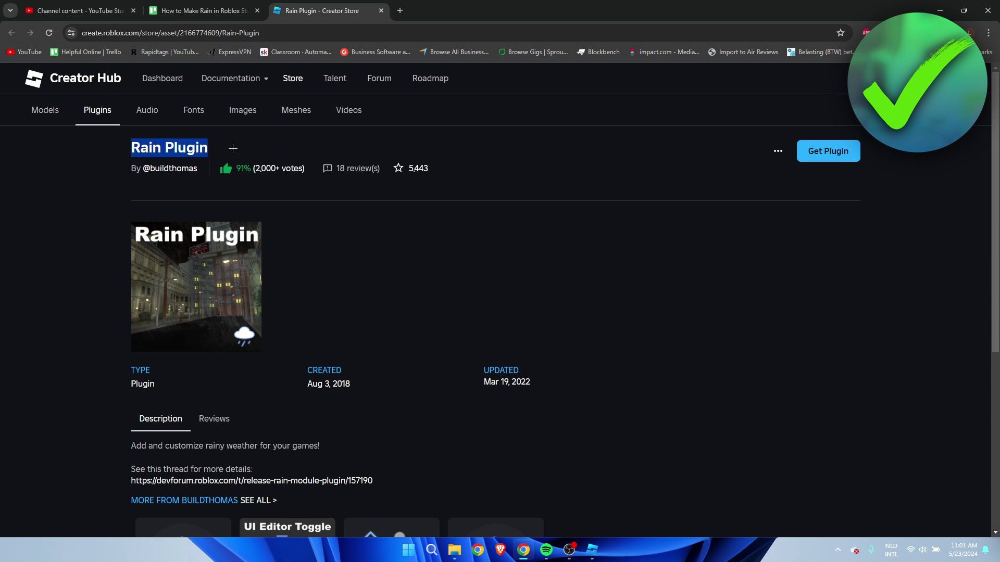
{"action": "left_click", "coordinate": [243, 145]}
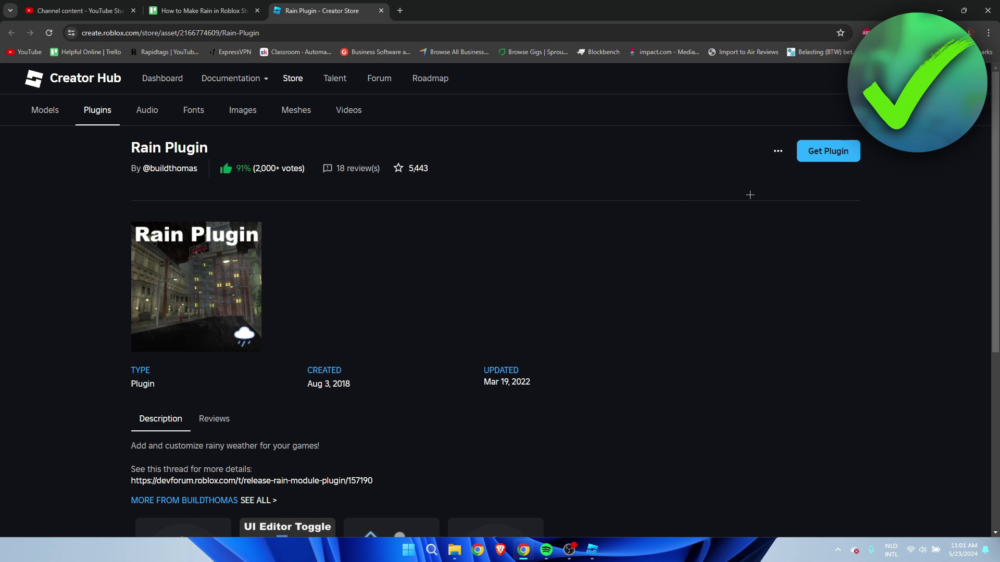
{"action": "left_click", "coordinate": [829, 157]}
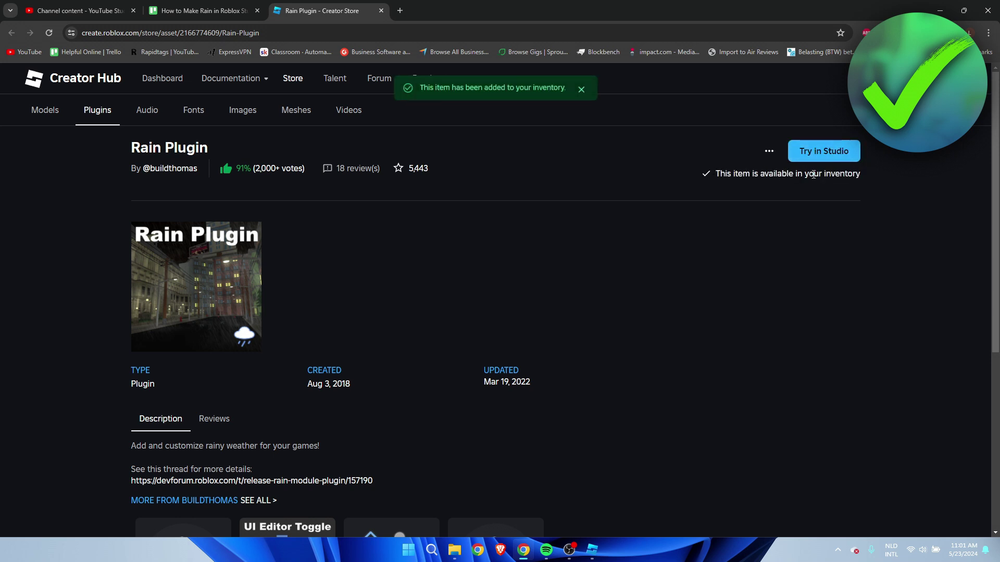
{"action": "left_click_drag", "start_coordinate": [864, 174], "coordinate": [705, 172]}
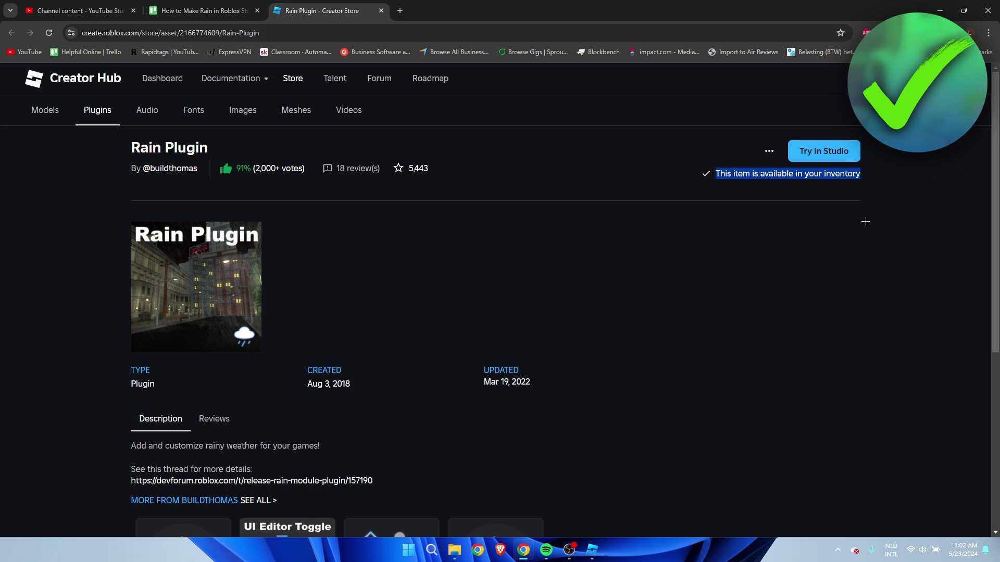
{"action": "left_click", "coordinate": [750, 185]}
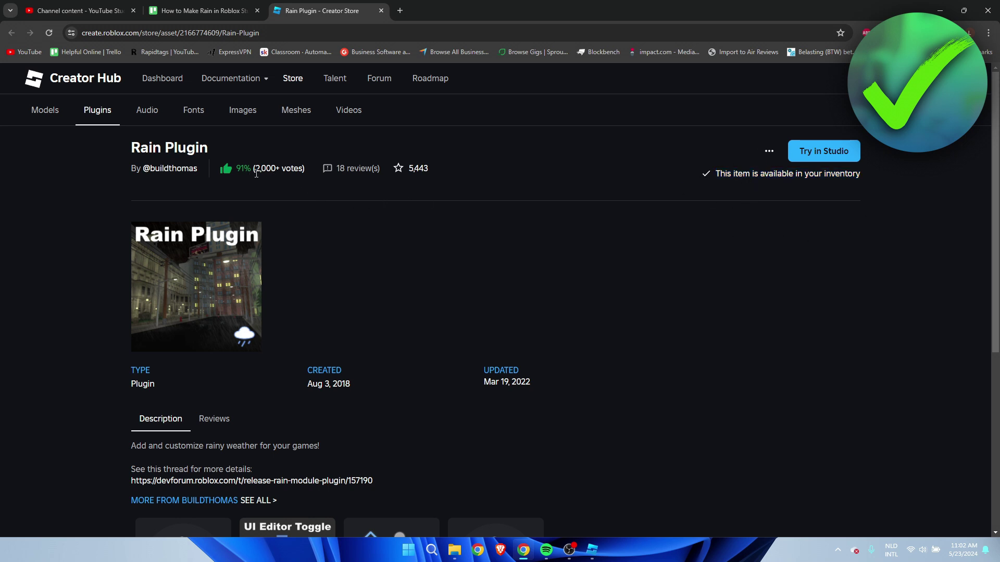
{"action": "left_click_drag", "start_coordinate": [251, 172], "coordinate": [243, 173]}
{"action": "left_click", "coordinate": [337, 186]}
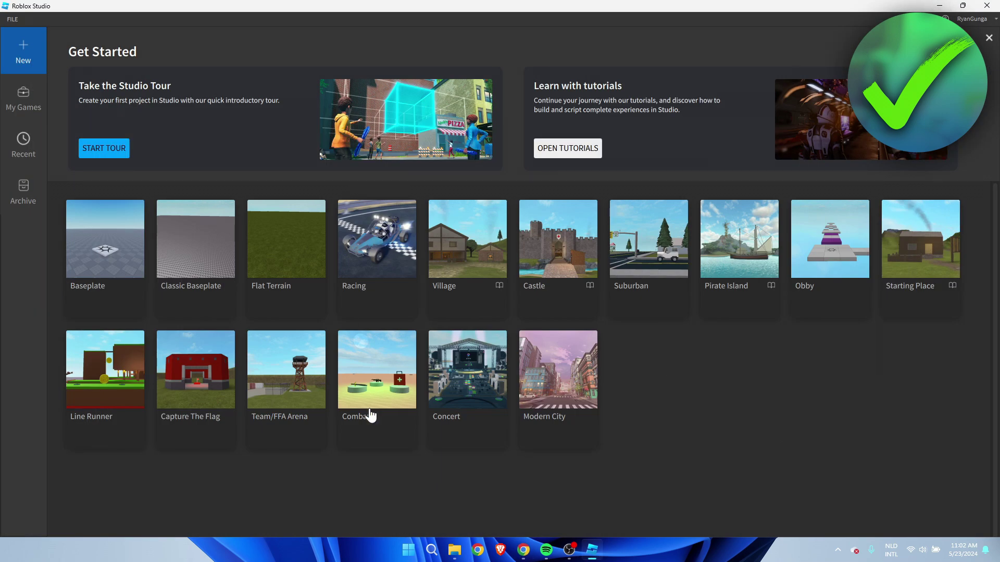
Step: Switch to Roblox Studio and create a new place from the Castle template
{"action": "left_click", "coordinate": [558, 252]}
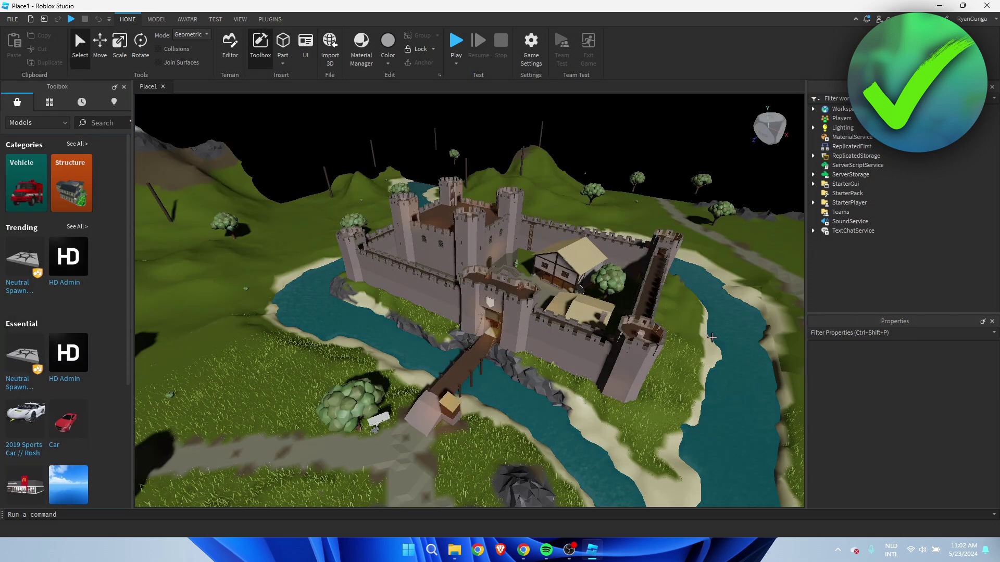
{"action": "mouse_move", "coordinate": [711, 369]}
{"action": "middle_mouse_down"}
{"action": "mouse_move", "coordinate": [746, 320]}
{"action": "mouse_move", "coordinate": [698, 367]}
{"action": "middle_mouse_up"}
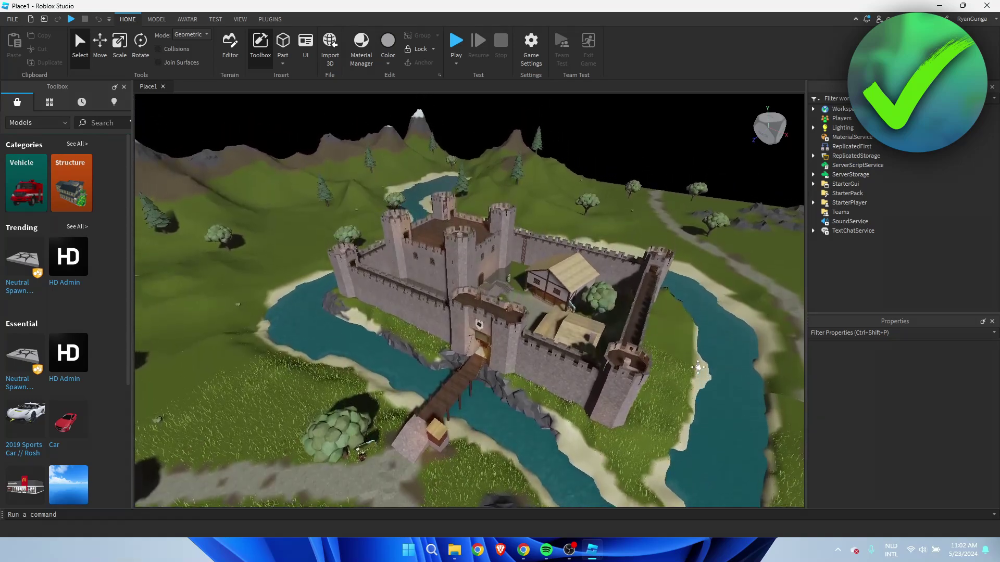
{"action": "right_click_drag", "start_coordinate": [698, 367], "coordinate": [702, 365]}
{"action": "key", "text": "w"}
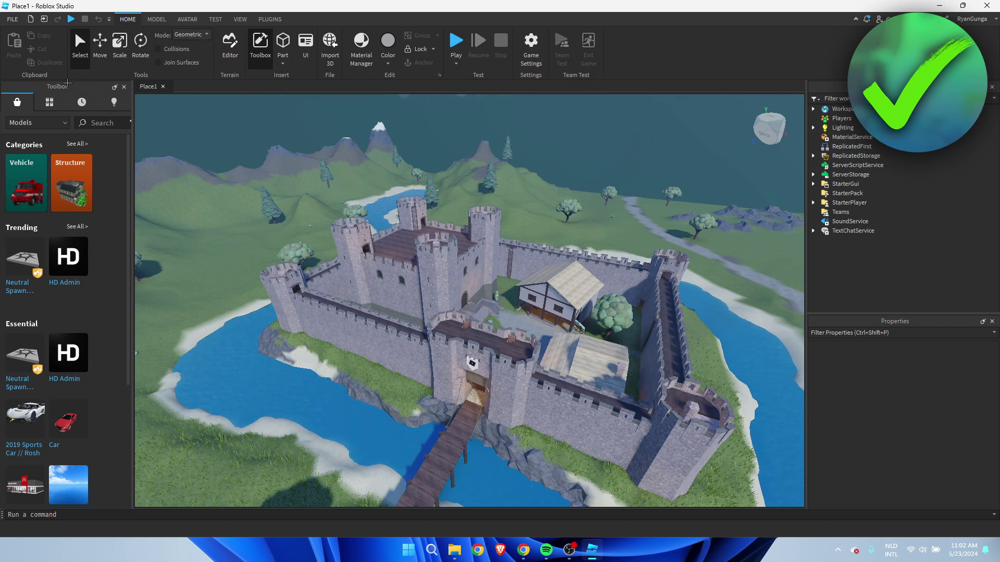
{"action": "left_click", "coordinate": [240, 20]}
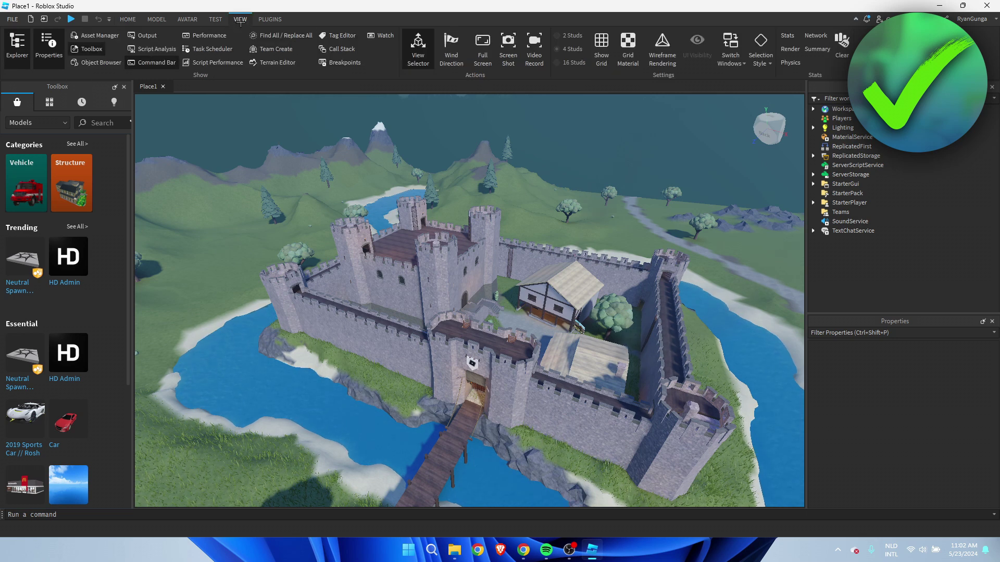
{"action": "left_click", "coordinate": [88, 50]}
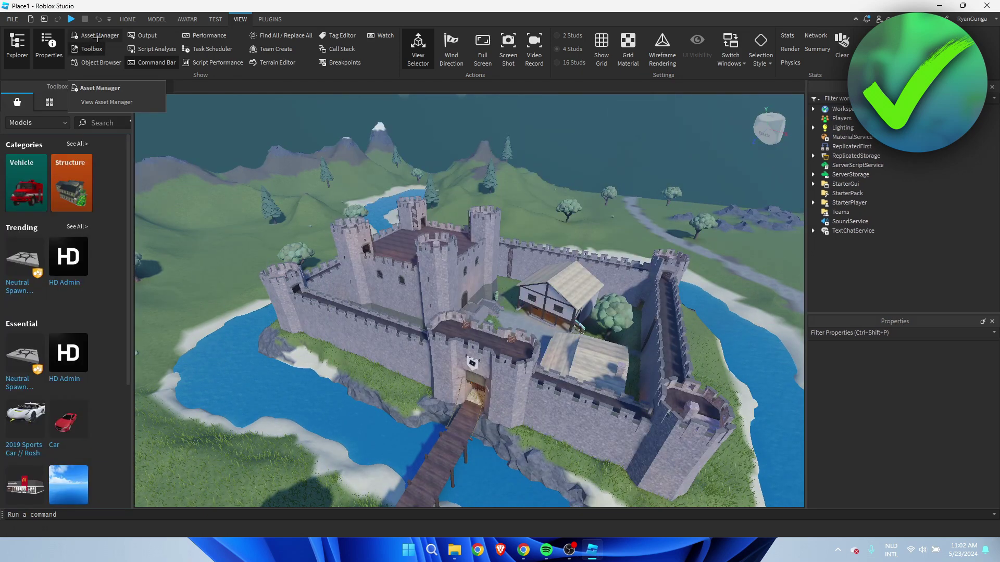
{"action": "left_click", "coordinate": [98, 36]}
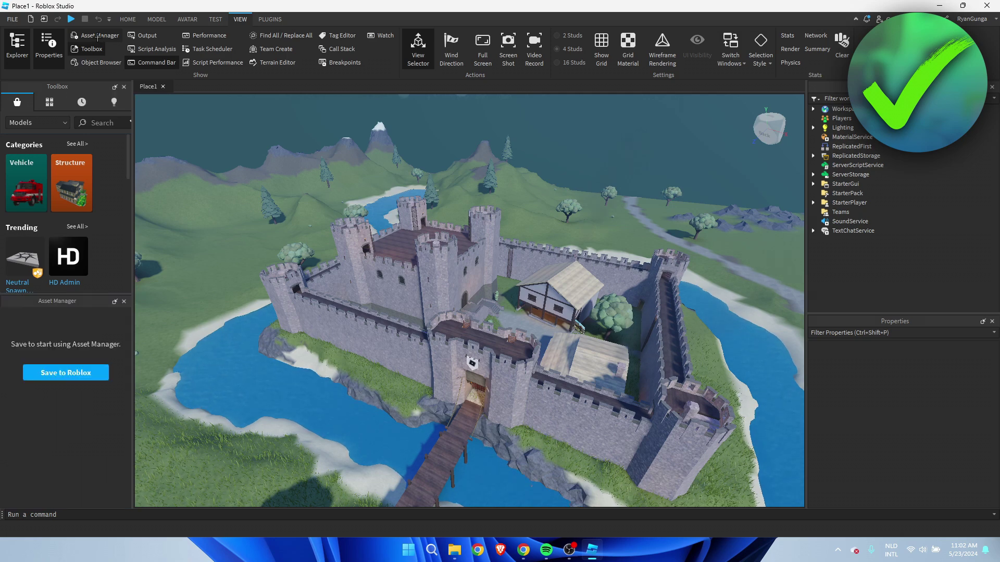
{"action": "left_click", "coordinate": [97, 37]}
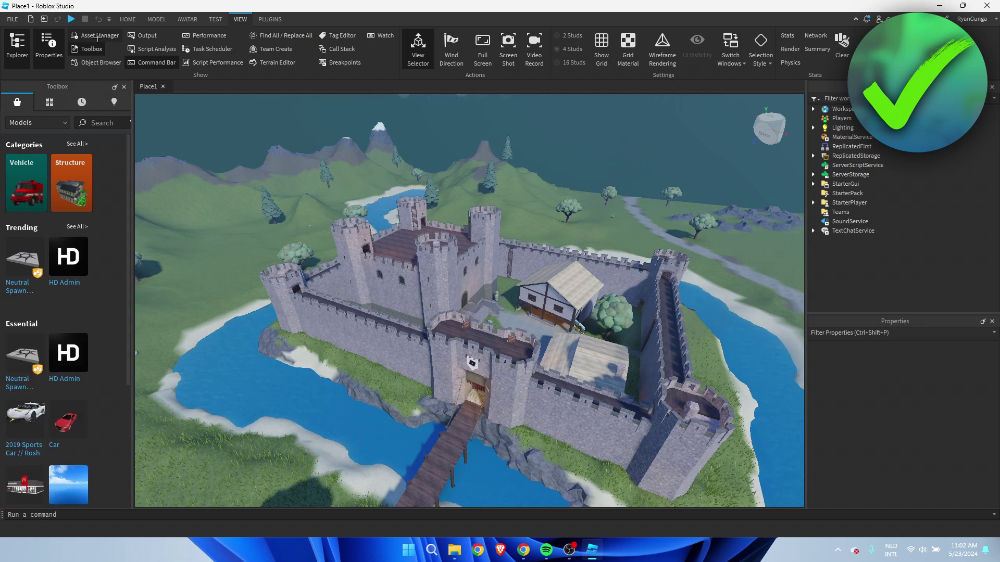
Step: Install the Rain Plugin from the My Plugins inventory in the Toolbox
{"action": "left_click", "coordinate": [51, 102]}
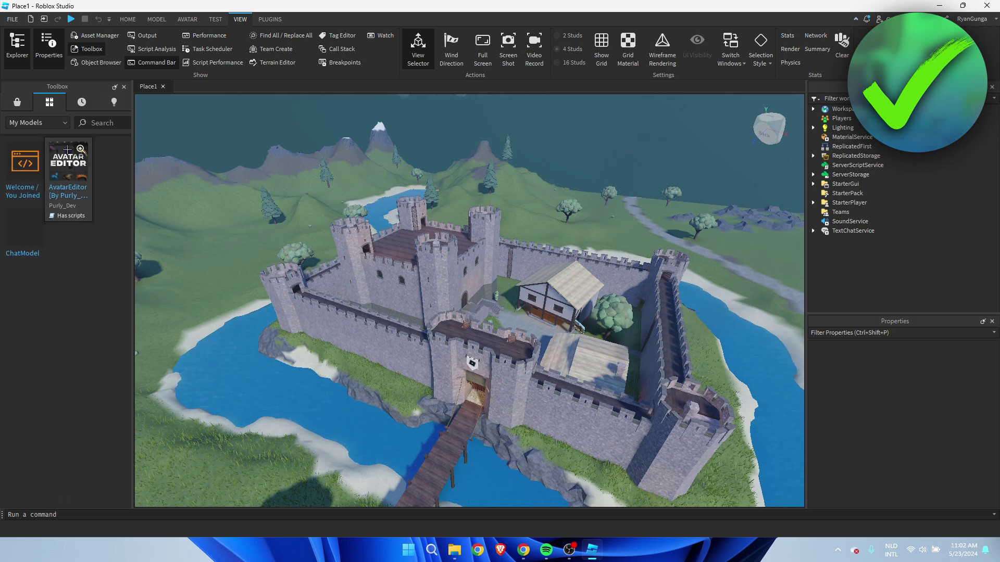
{"action": "left_click", "coordinate": [53, 123]}
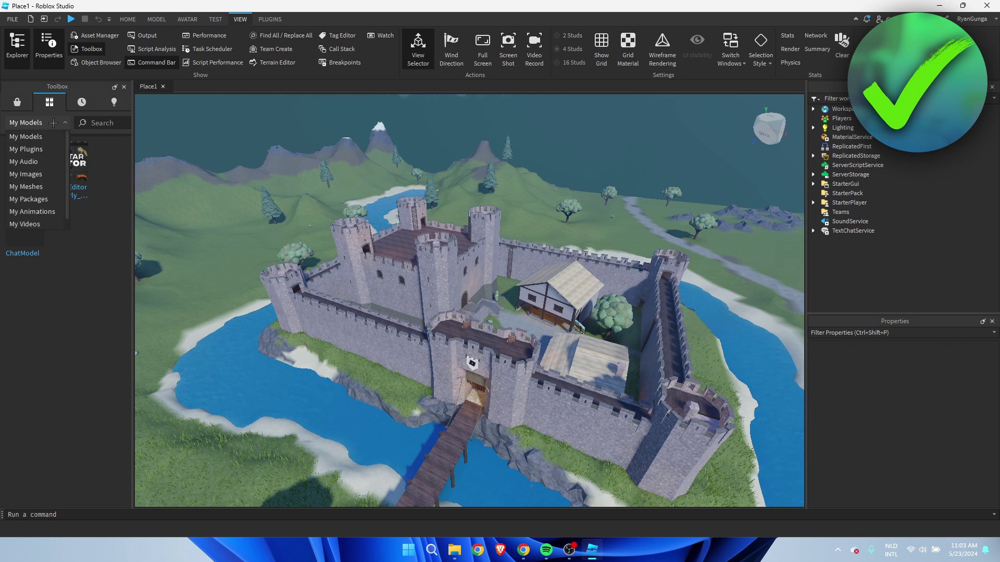
{"action": "left_click", "coordinate": [42, 149]}
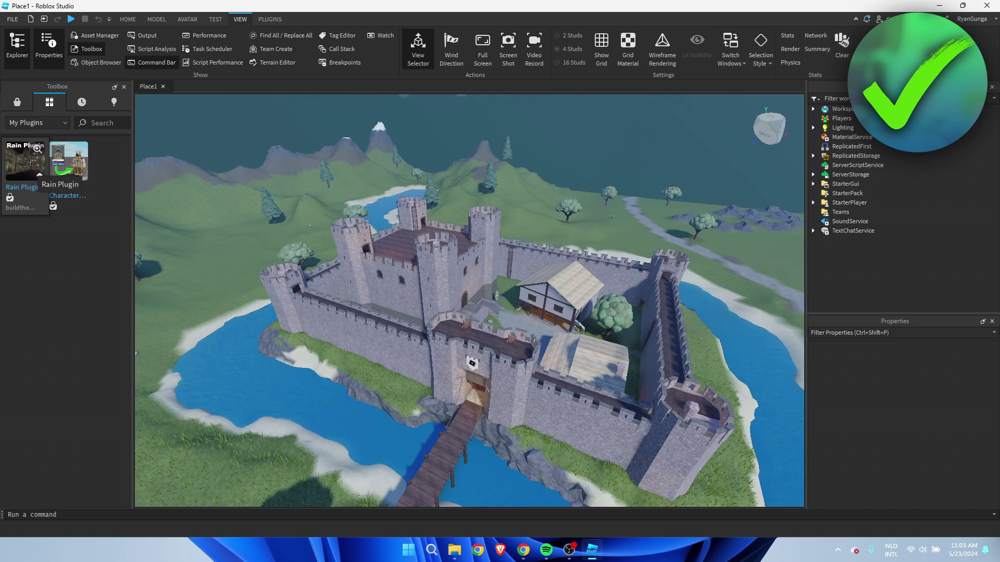
{"action": "left_click", "coordinate": [30, 162]}
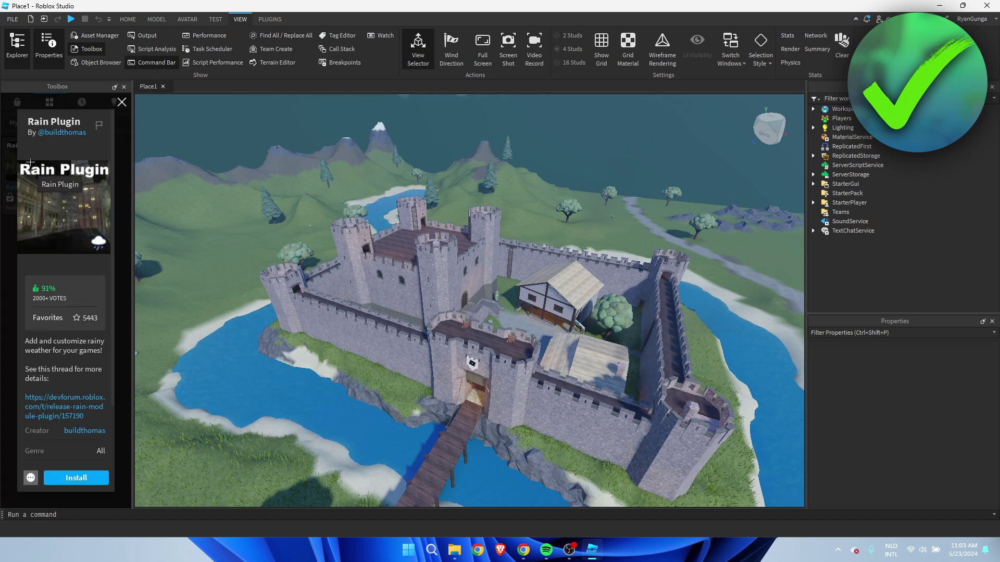
{"action": "left_click", "coordinate": [81, 481]}
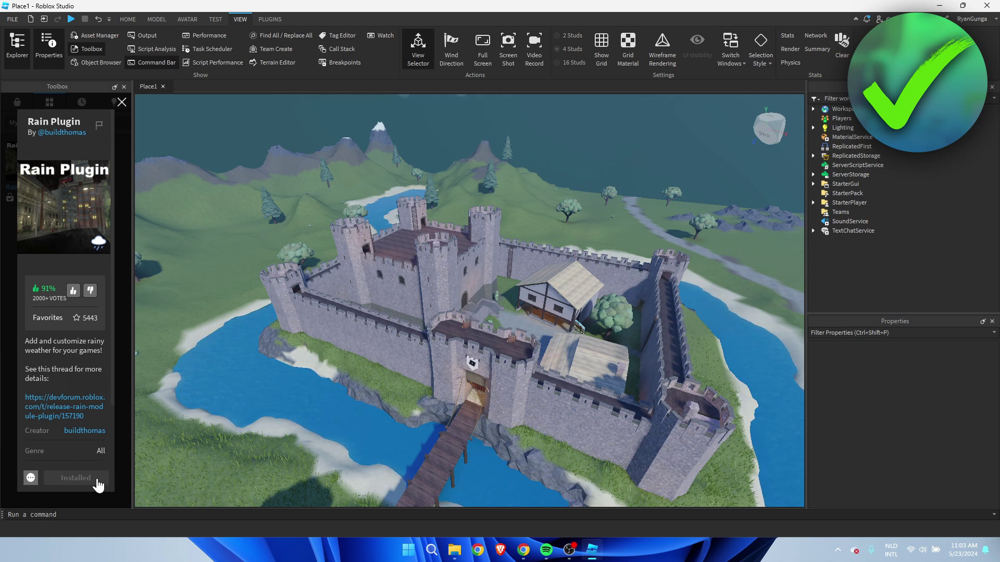
Step: Open the Rain plugin's editor and move its window clear of the castle
{"action": "left_click", "coordinate": [125, 17]}
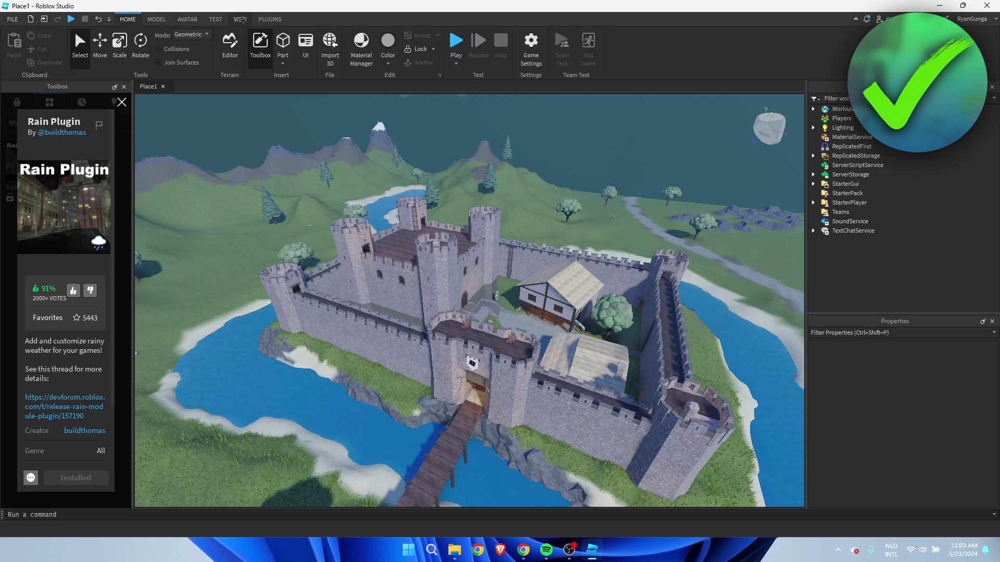
{"action": "left_click", "coordinate": [275, 20]}
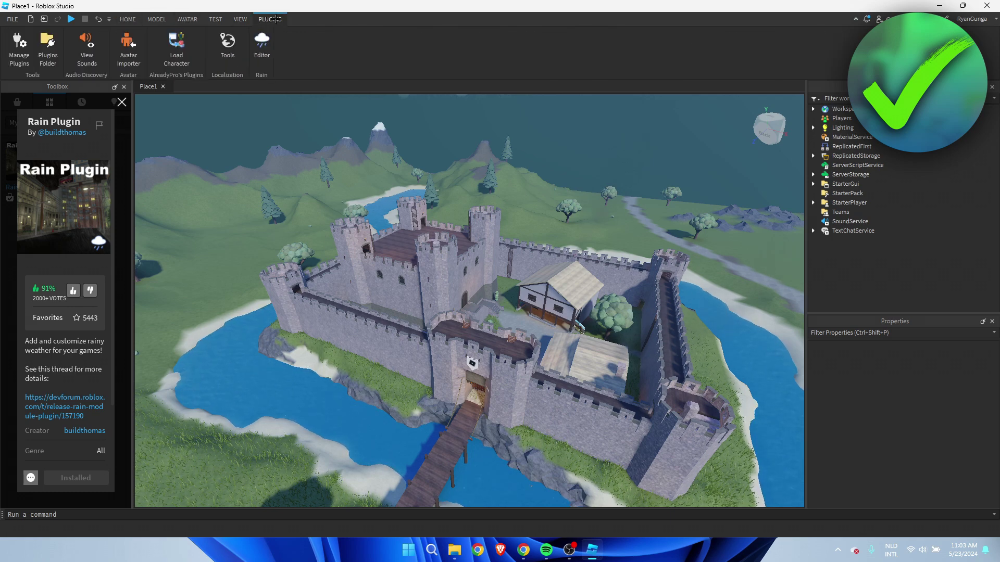
{"action": "left_click", "coordinate": [262, 46]}
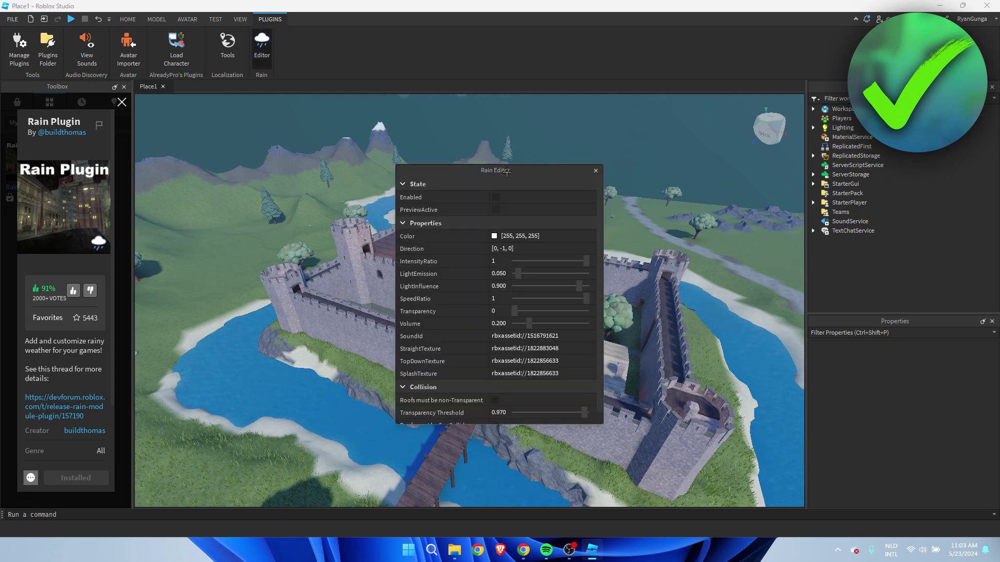
{"action": "key", "text": "w"}
{"action": "right_click_drag", "start_coordinate": [708, 263], "coordinate": [708, 263]}
{"action": "key", "text": "w"}
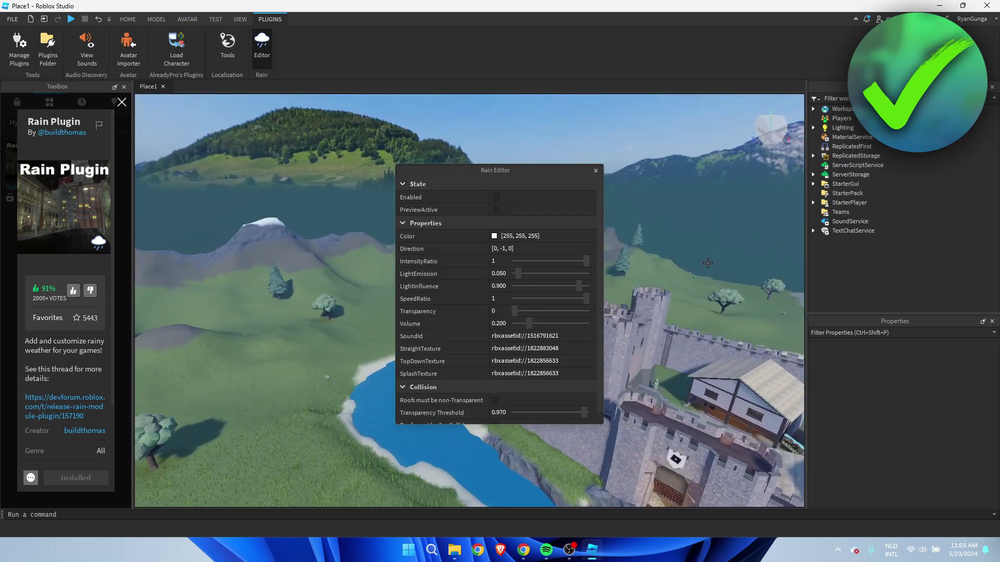
{"action": "left_click_drag", "start_coordinate": [520, 172], "coordinate": [236, 132]}
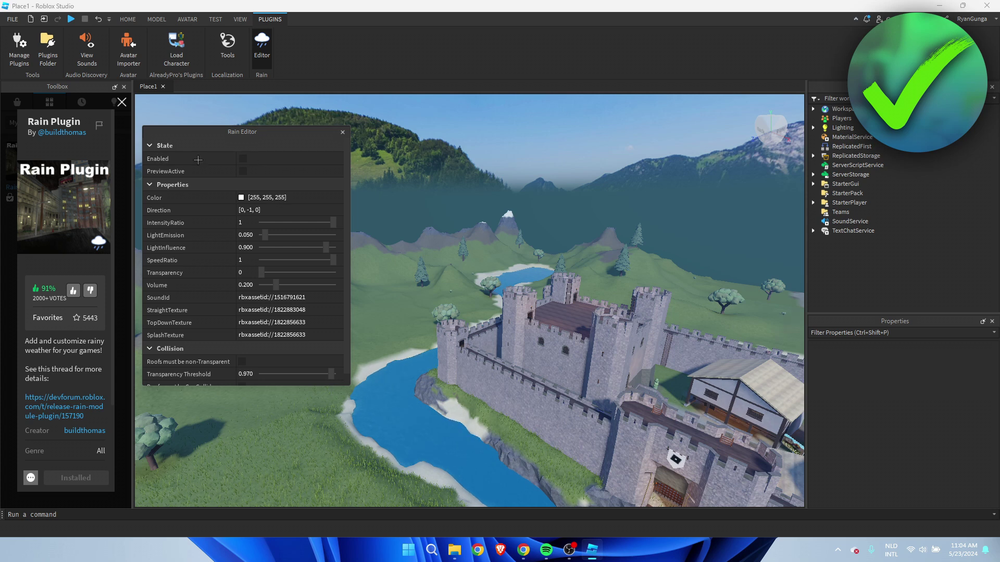
Step: Enable rain in the Rain Editor with script access allowed for the plugin, and activate the rain preview
{"action": "left_click", "coordinate": [243, 159]}
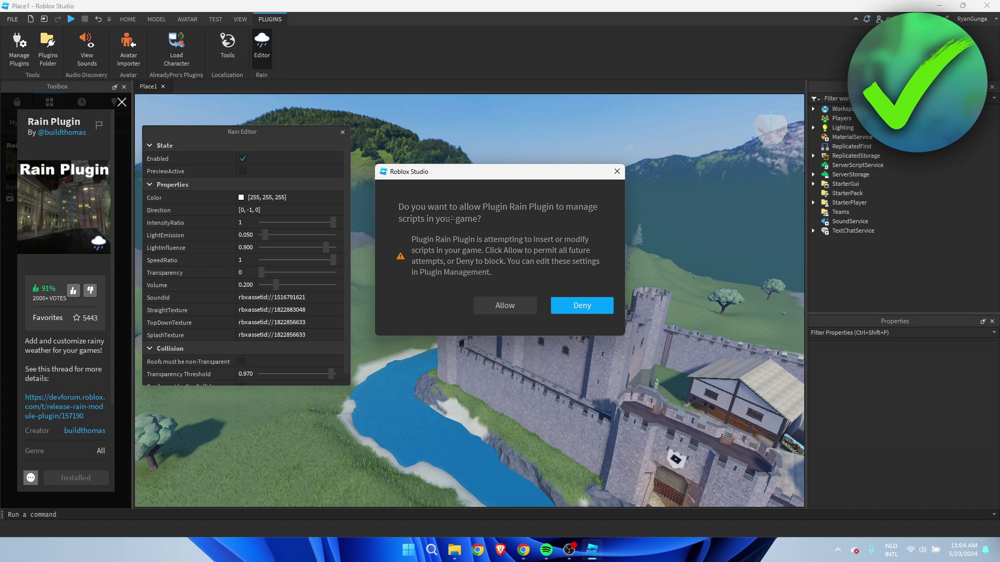
{"action": "left_click", "coordinate": [510, 302]}
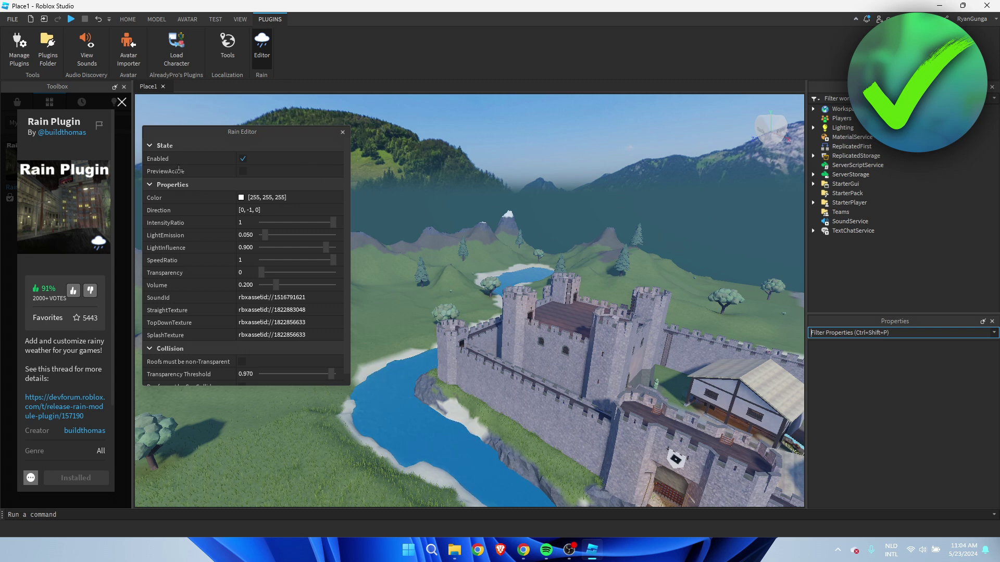
{"action": "left_click", "coordinate": [241, 171]}
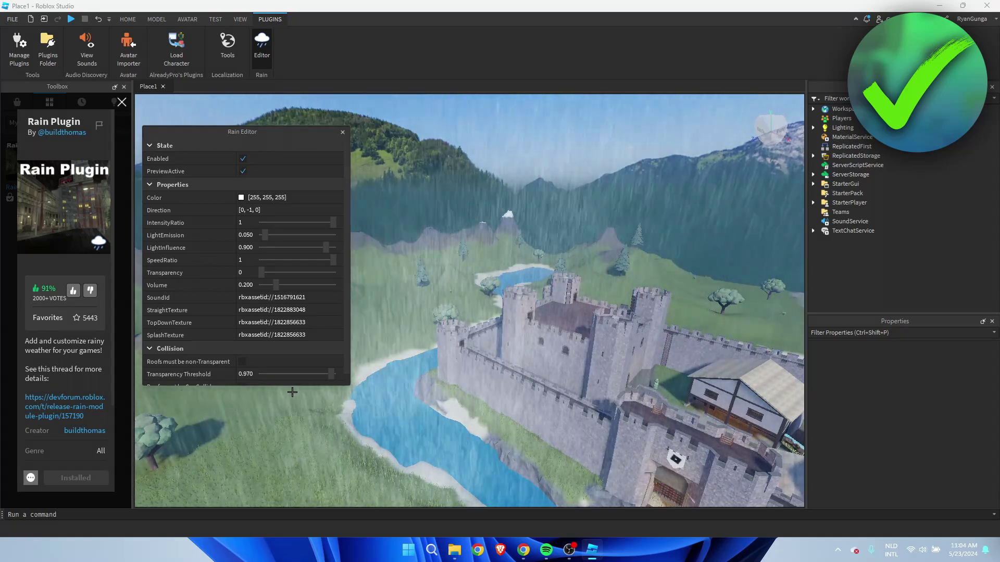
{"action": "left_click", "coordinate": [242, 171]}
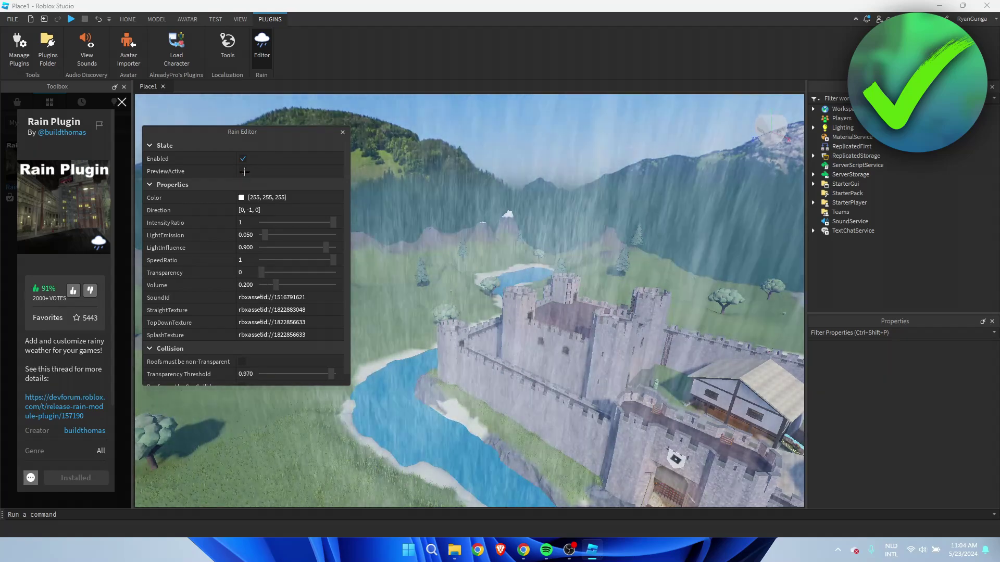
{"action": "left_click", "coordinate": [242, 172]}
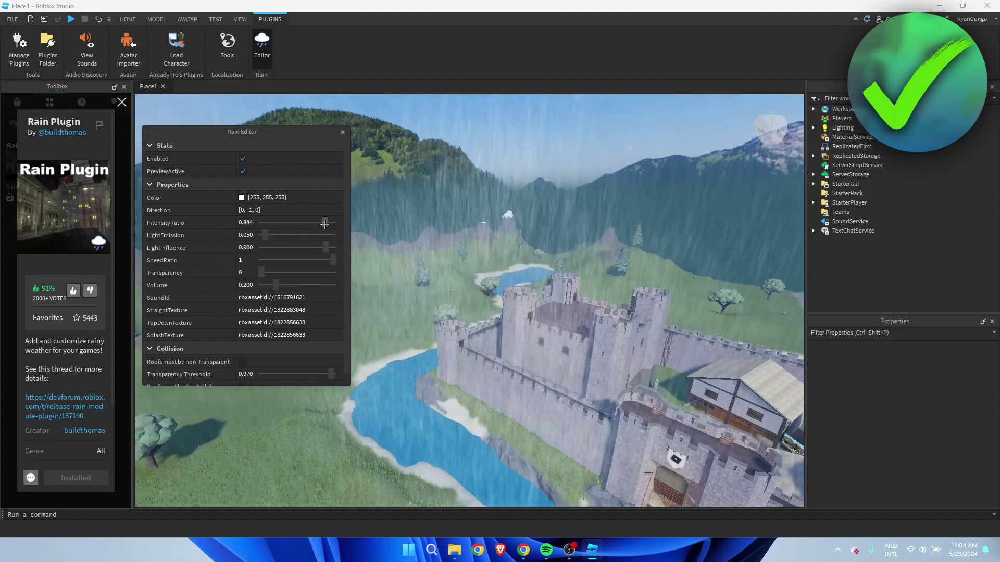
Step: Try lowering the rain's IntensityRatio to about 0.036 and return it to 1
{"action": "left_click_drag", "start_coordinate": [330, 224], "coordinate": [270, 224]}
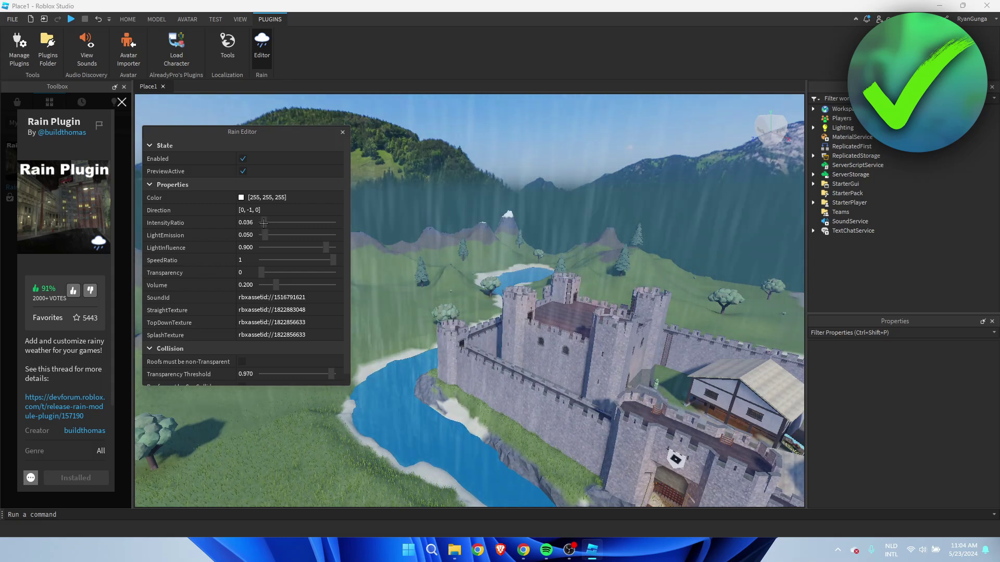
{"action": "left_click_drag", "start_coordinate": [264, 223], "coordinate": [341, 221]}
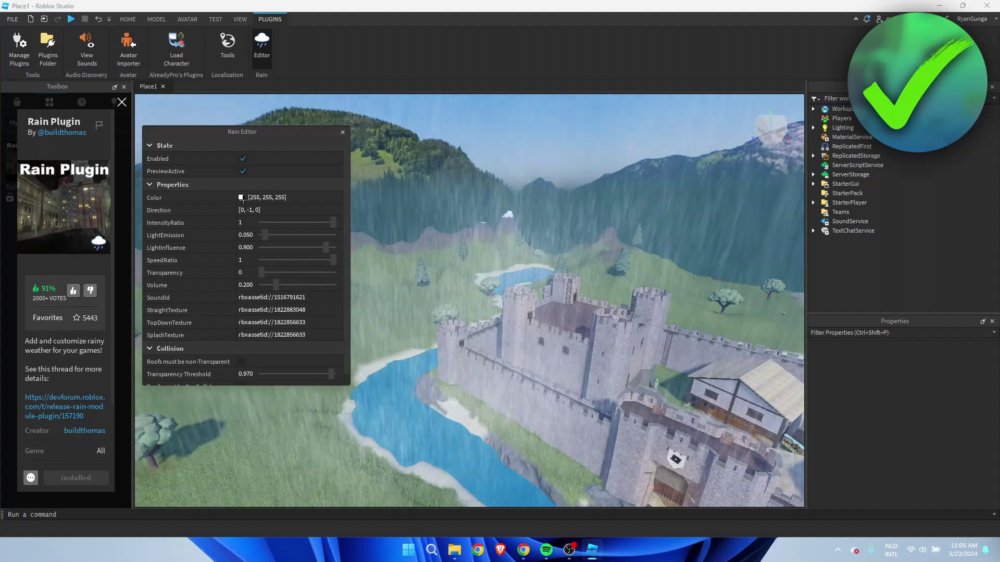
Step: Switch to Chrome and pick a light blue with RGB 164, 173, 252 in Google's colour picker for the rain colour
{"action": "left_click", "coordinate": [258, 197]}
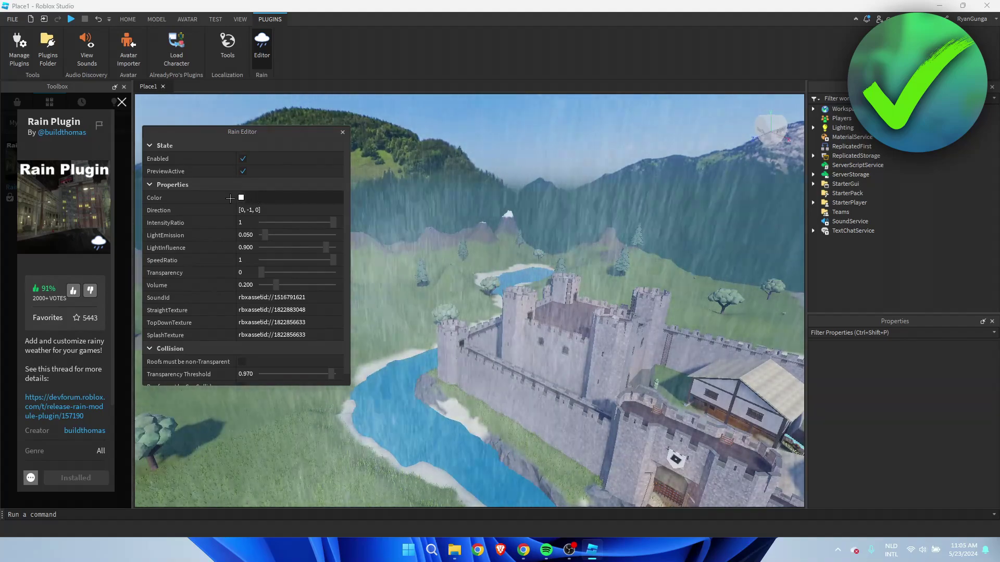
{"action": "left_click", "coordinate": [230, 198]}
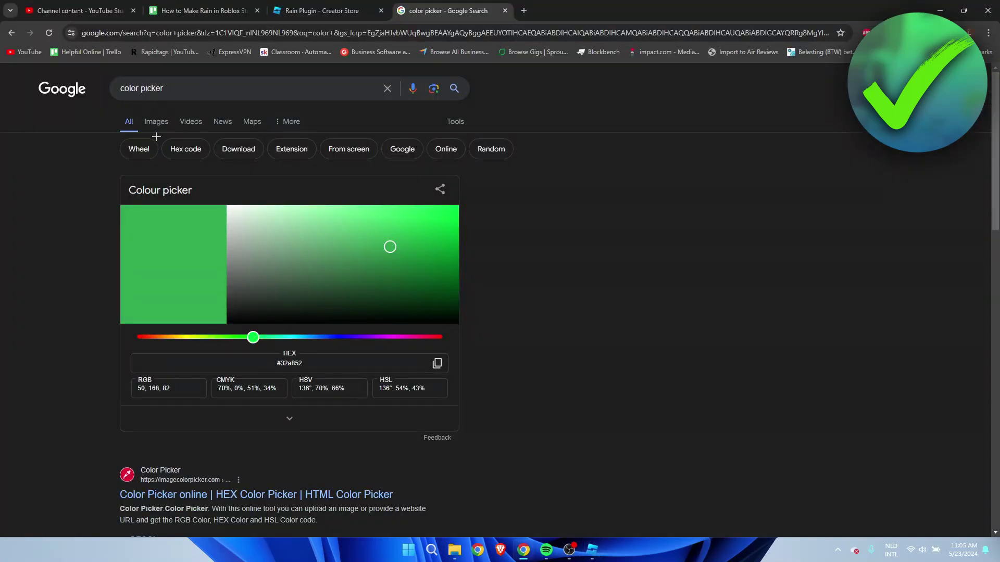
{"action": "left_click_drag", "start_coordinate": [255, 345], "coordinate": [333, 345]}
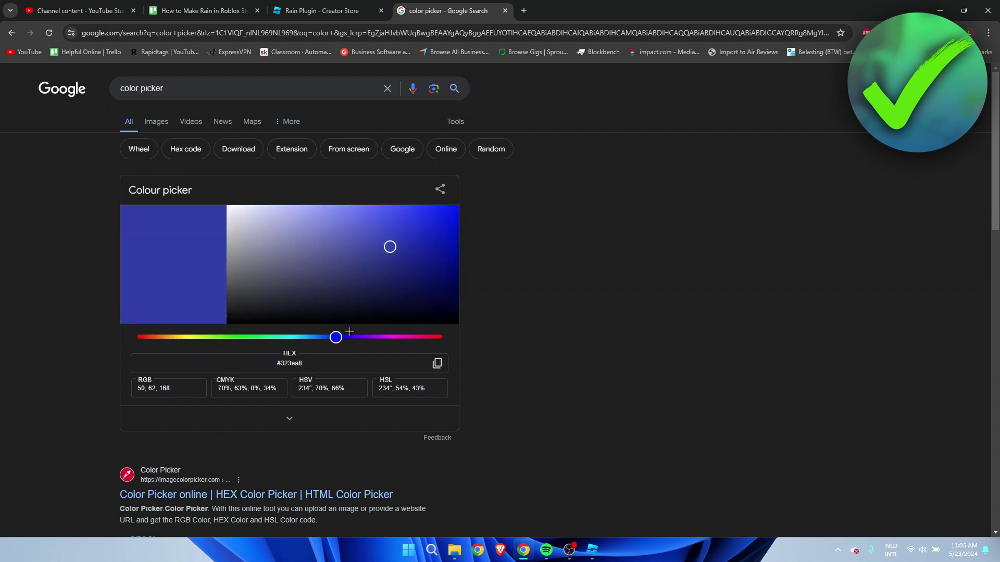
{"action": "left_click", "coordinate": [310, 207]}
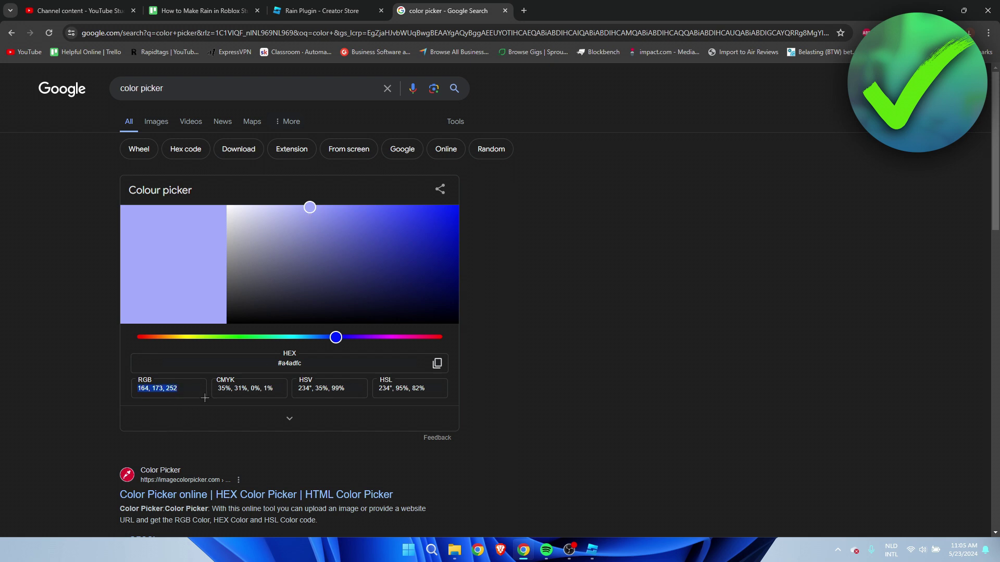
Step: Copy the picked RGB value and apply 164, 173, 252 as the rain's Color in Roblox Studio's Rain Editor
{"action": "right_click", "coordinate": [161, 389]}
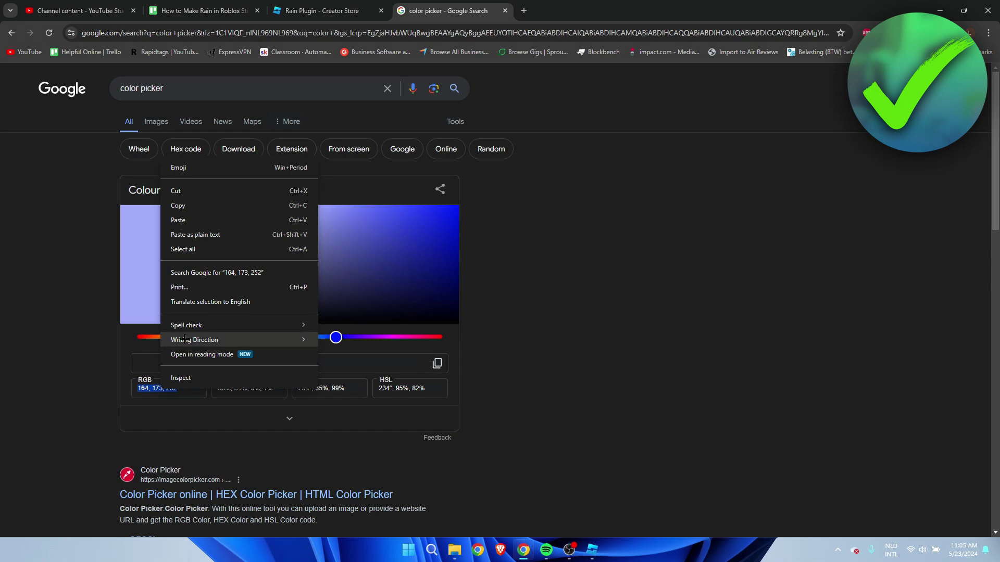
{"action": "left_click", "coordinate": [221, 208]}
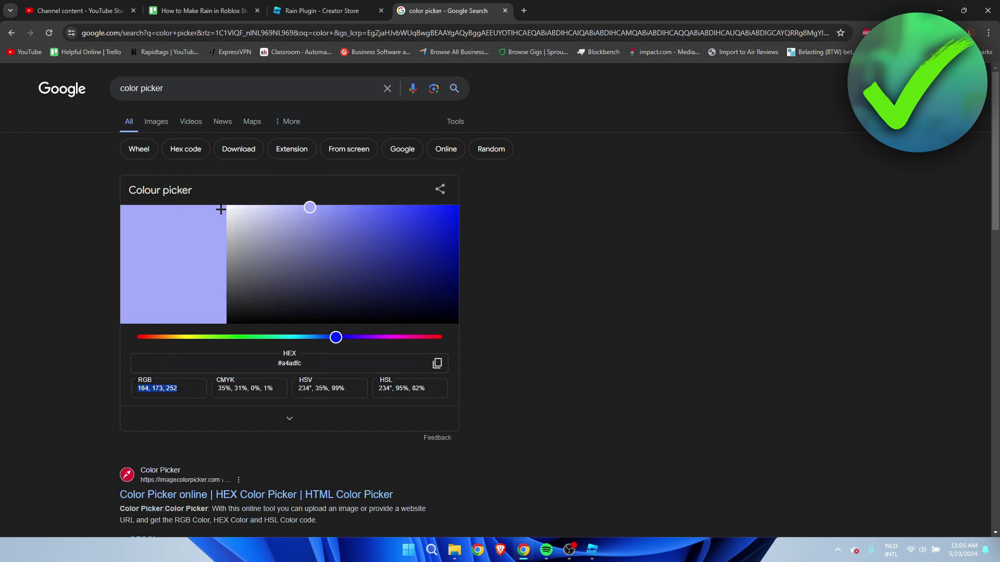
{"action": "left_click", "coordinate": [594, 548]}
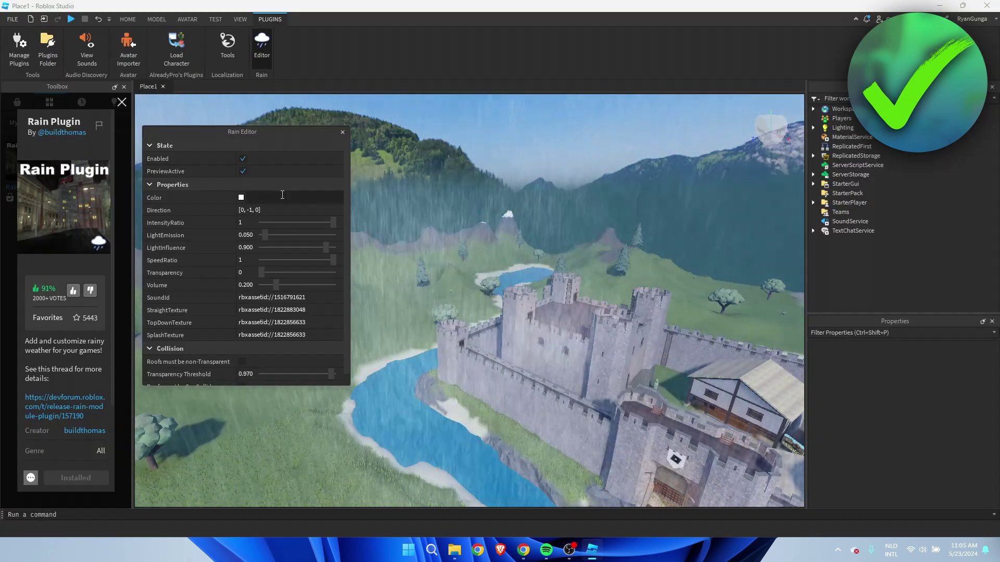
{"action": "type", "text": "["}
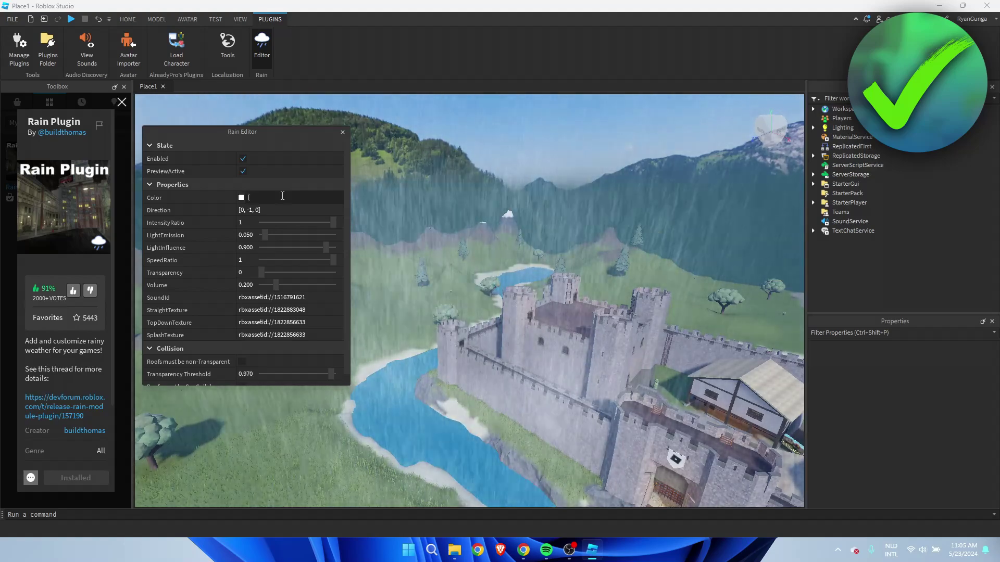
{"action": "key", "text": "ctrl+v"}
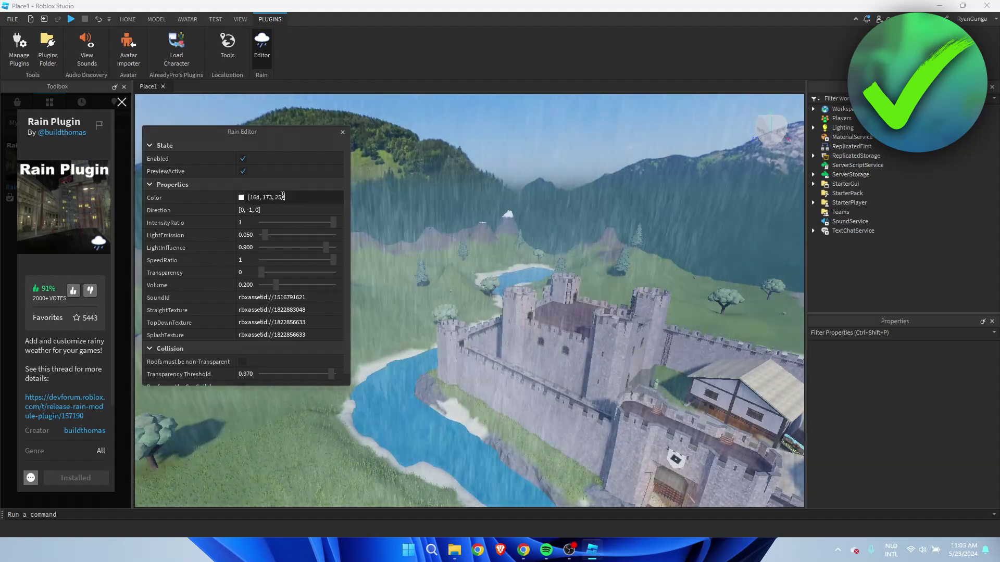
{"action": "left_click", "coordinate": [190, 199]}
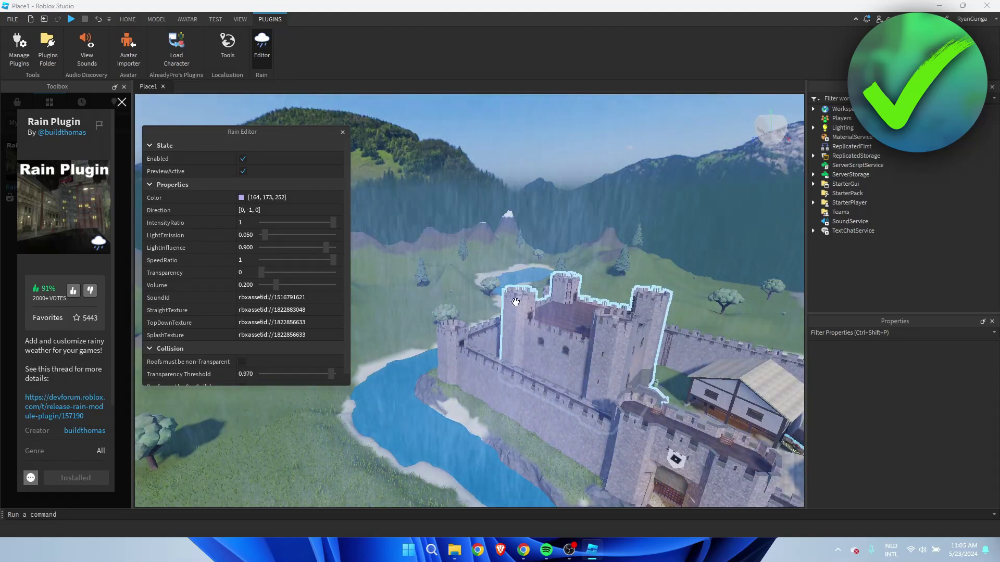
Step: Set the rain's LightEmission to 0.094 and its LightInfluence to 1 after trying their extremes
{"action": "left_click_drag", "start_coordinate": [264, 235], "coordinate": [385, 237]}
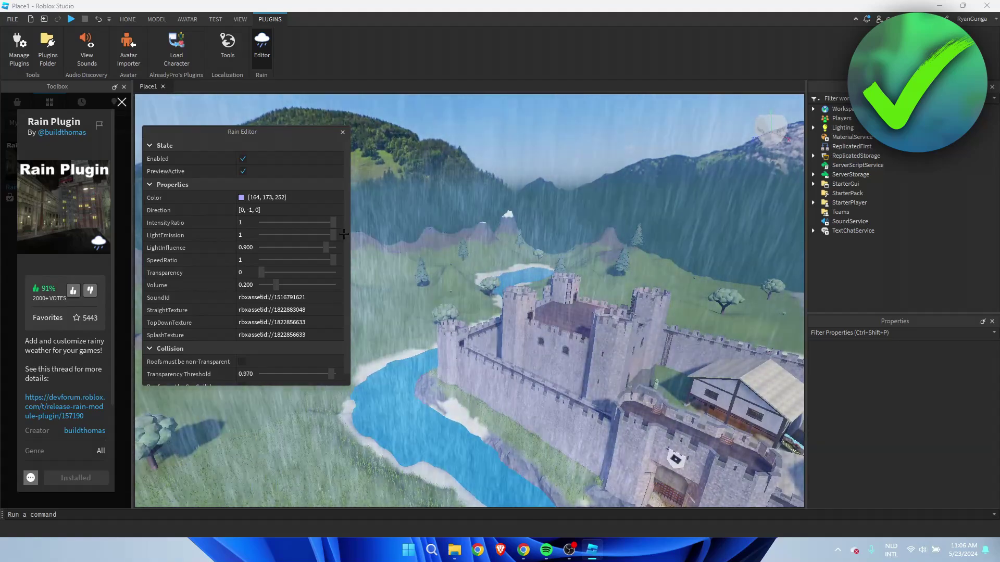
{"action": "left_click_drag", "start_coordinate": [333, 235], "coordinate": [286, 237]}
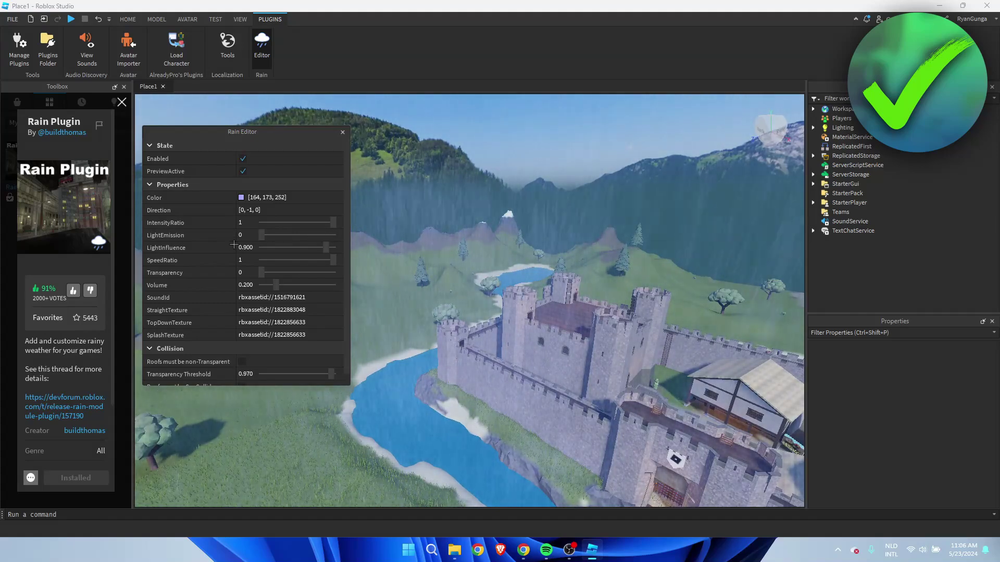
{"action": "left_click_drag", "start_coordinate": [257, 235], "coordinate": [291, 233]}
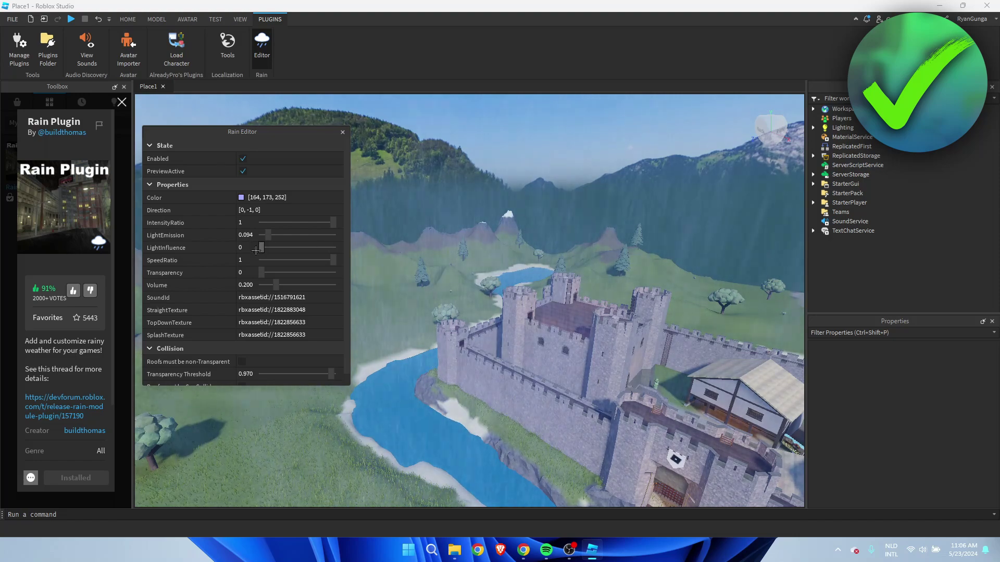
{"action": "left_click_drag", "start_coordinate": [262, 247], "coordinate": [279, 249]}
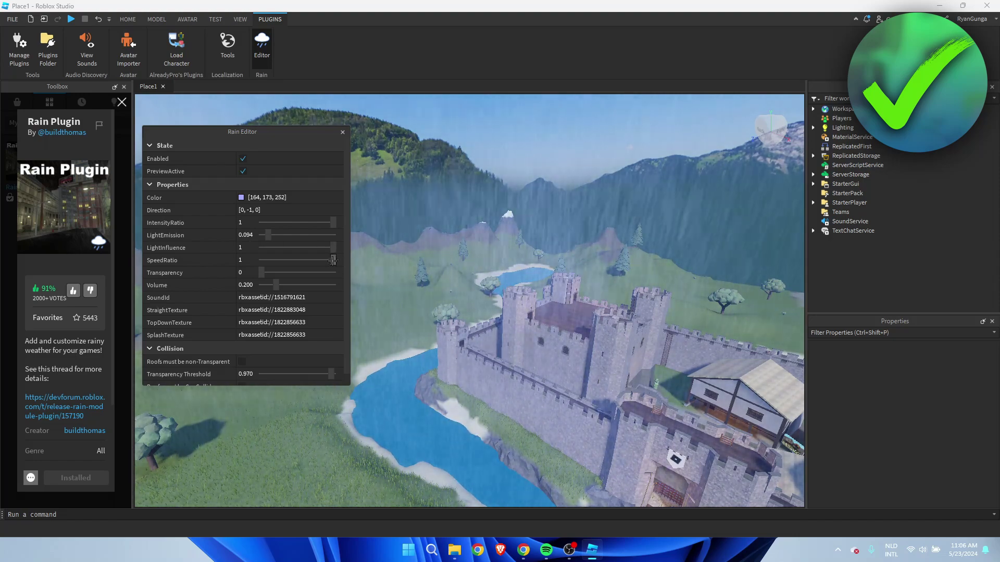
Step: Try a rain SpeedRatio of 0.116 and return it to 1, and set the Volume to 0
{"action": "left_click_drag", "start_coordinate": [276, 260], "coordinate": [270, 260]}
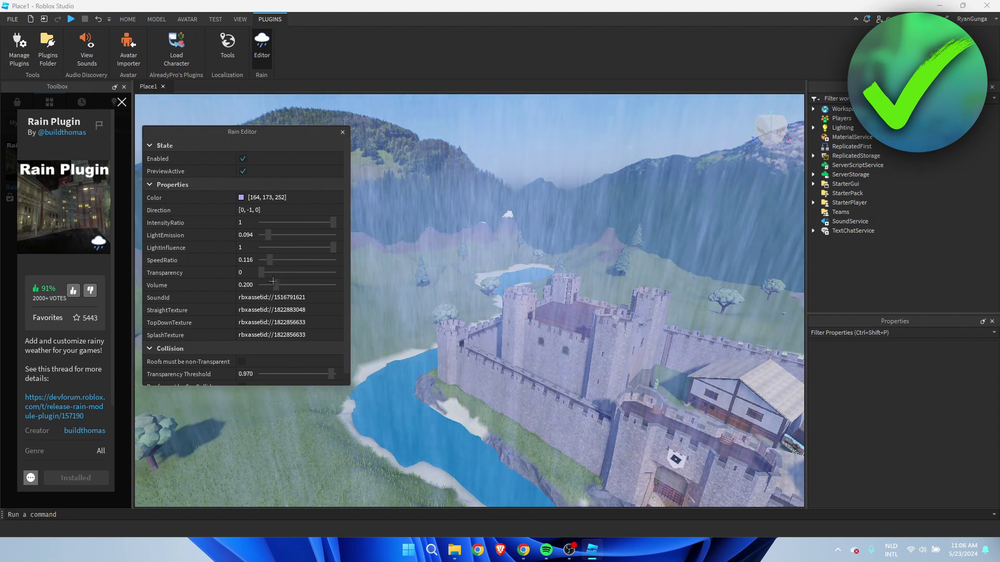
{"action": "left_click_drag", "start_coordinate": [272, 281], "coordinate": [329, 285]}
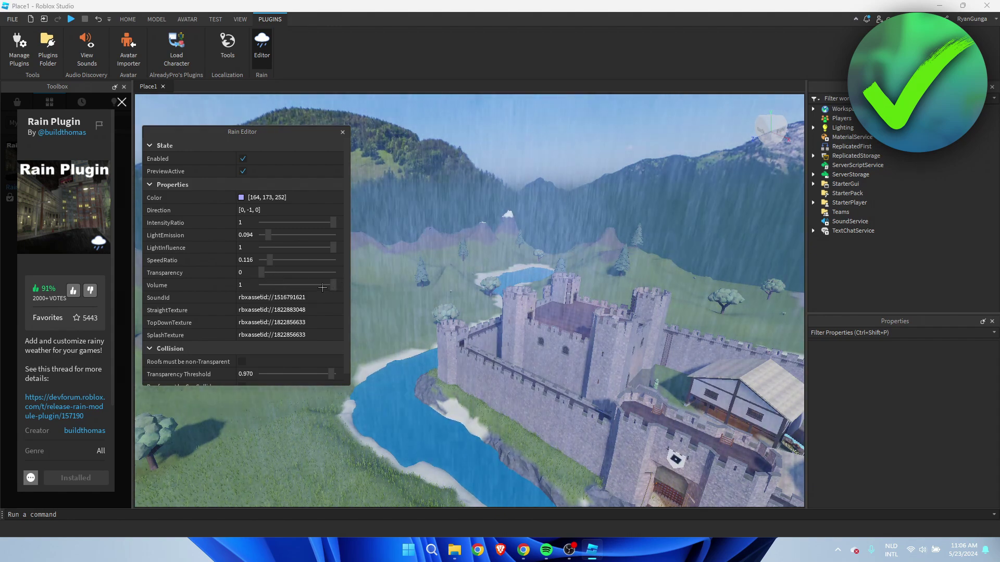
{"action": "left_click_drag", "start_coordinate": [320, 262], "coordinate": [334, 261]}
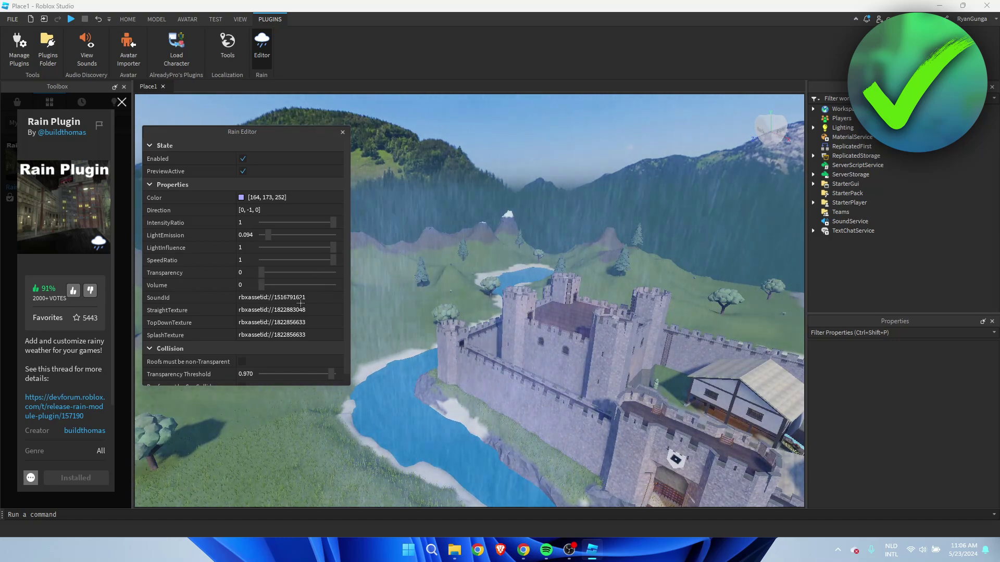
{"action": "scroll", "coordinate": [301, 303], "scroll_direction": "down", "scroll_amount": 1}
{"action": "scroll", "coordinate": [201, 359], "scroll_direction": "up", "scroll_amount": 1}
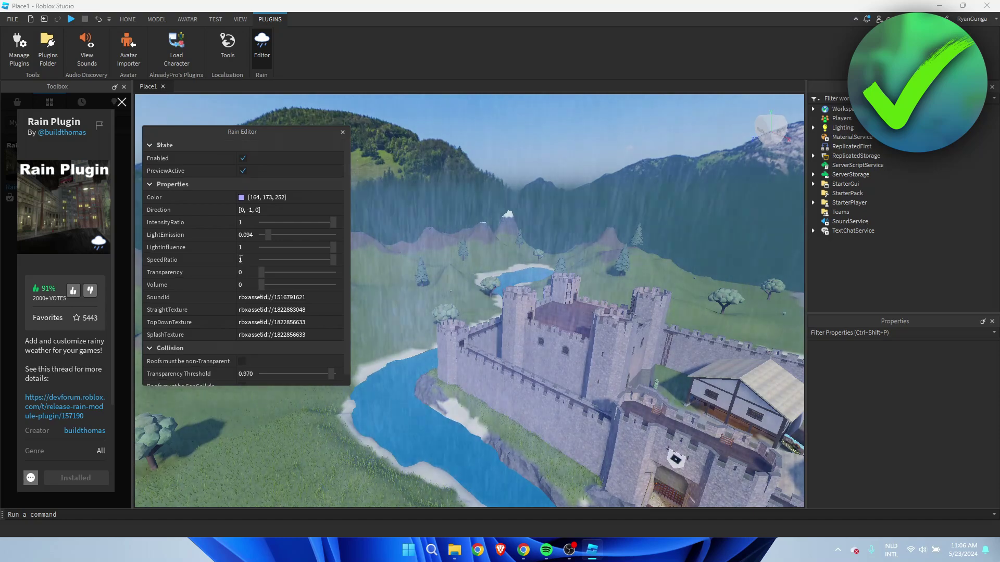
Step: Try a slanted rain Direction of 2, -1, 0 and view the rainfall around the castle
{"action": "left_click", "coordinate": [246, 212]}
{"action": "left_click", "coordinate": [182, 209]}
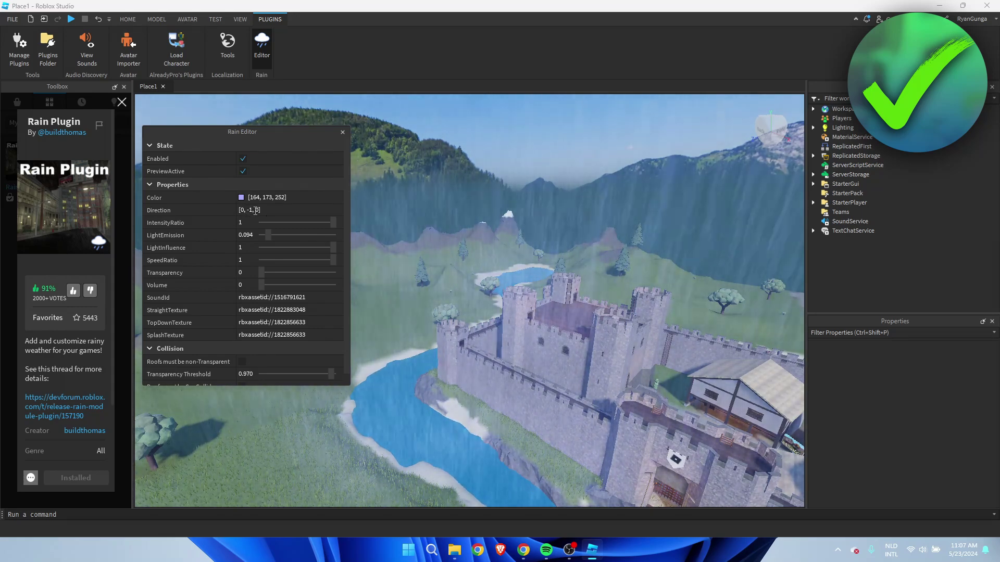
{"action": "left_click", "coordinate": [272, 211]}
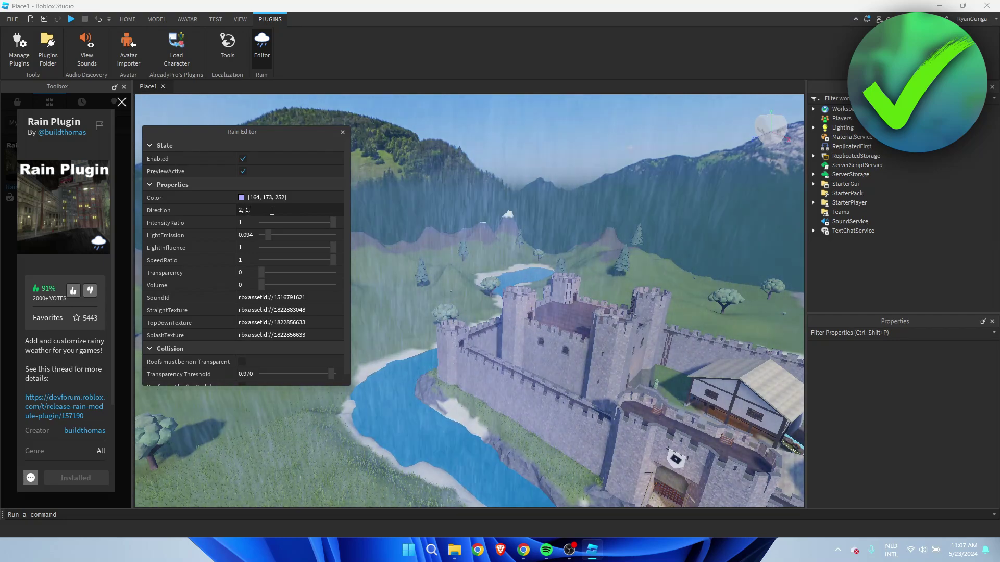
{"action": "key", "text": "Return"}
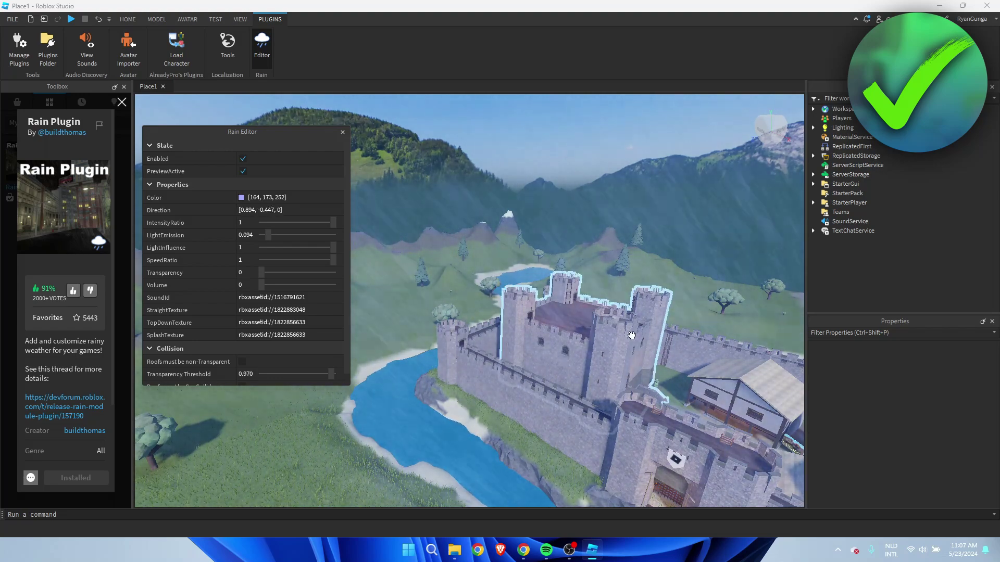
{"action": "key", "text": "d"}
{"action": "right_click_drag", "start_coordinate": [517, 179], "coordinate": [517, 180]}
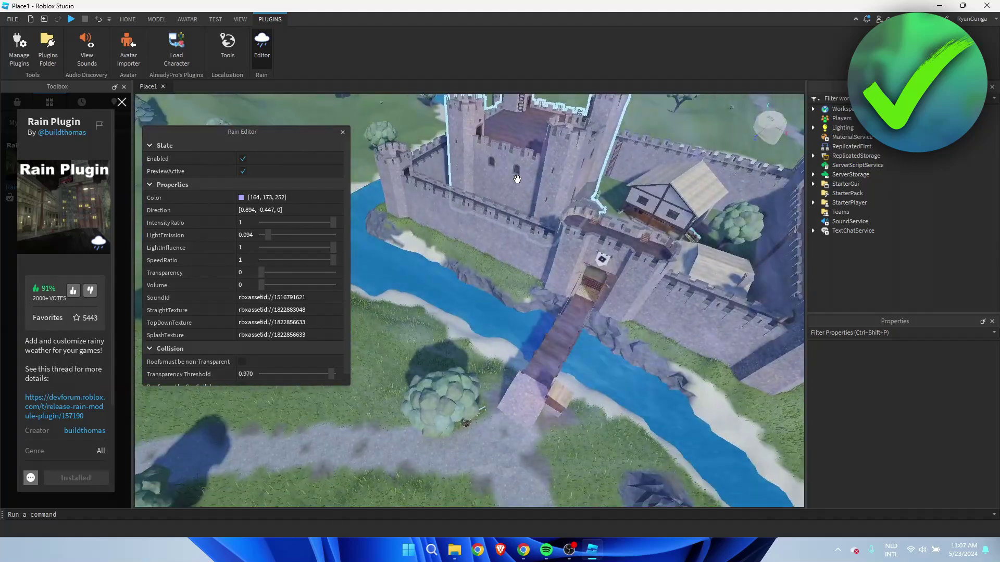
{"action": "right_click_drag", "start_coordinate": [517, 180], "coordinate": [516, 180]}
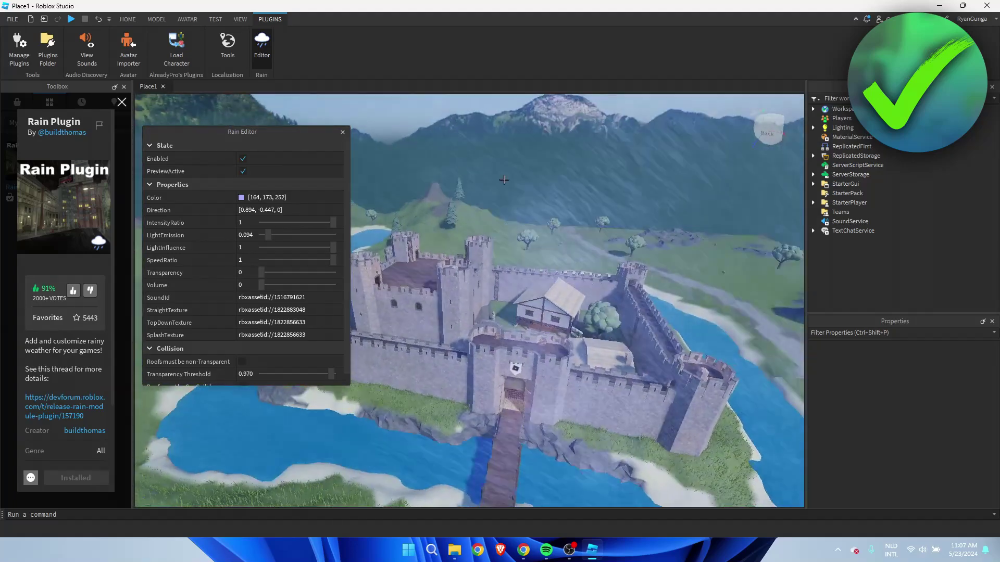
Step: Close the Rain Editor, playtest the place by walking the character around the castle courtyard, and stop the playtest
{"action": "left_click", "coordinate": [342, 133]}
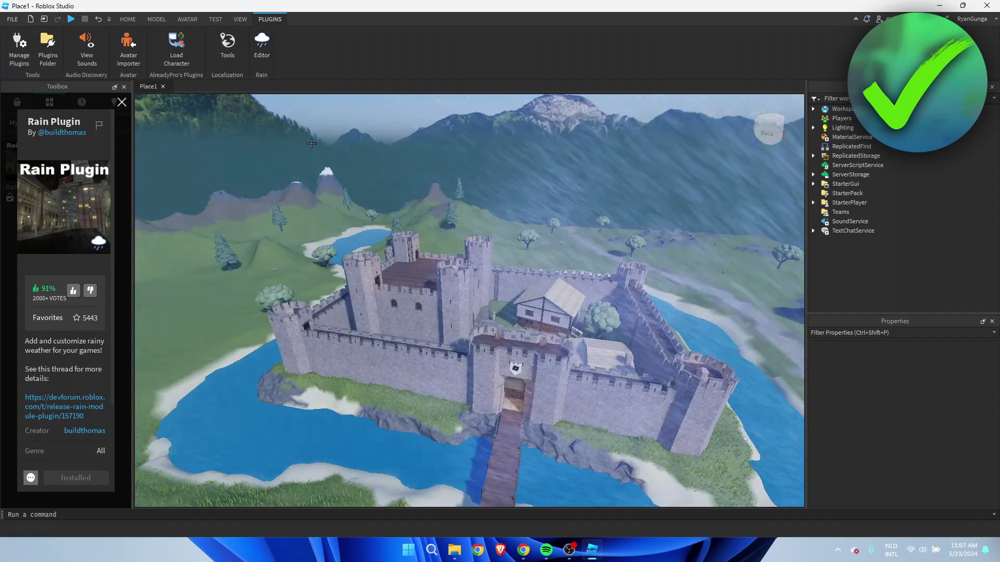
{"action": "left_click", "coordinate": [71, 19]}
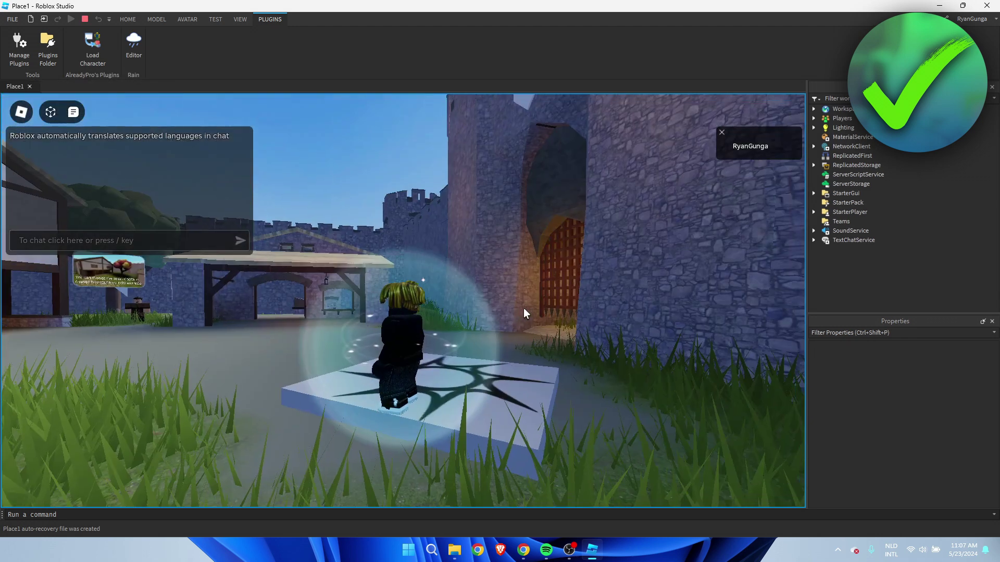
{"action": "key", "text": "w"}
{"action": "right_click_drag", "start_coordinate": [523, 308], "coordinate": [523, 308]}
{"action": "key", "text": "s"}
{"action": "key", "text": "d"}
{"action": "key", "text": "w"}
{"action": "key", "text": "a"}
{"action": "key", "text": "w"}
{"action": "key", "text": "s"}
{"action": "key", "text": "d"}
{"action": "key", "text": "w"}
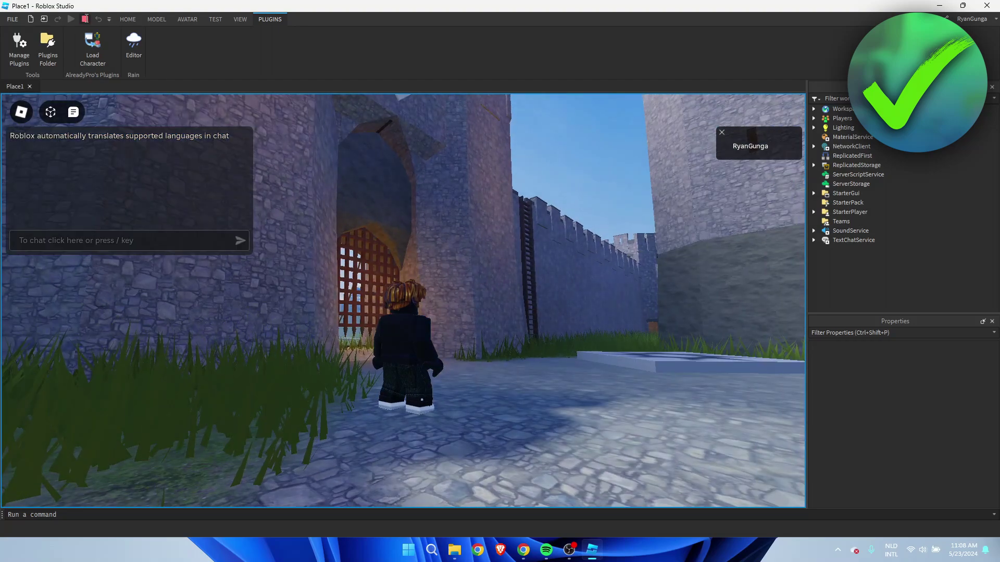
{"action": "left_click", "coordinate": [86, 19]}
{"action": "left_click", "coordinate": [85, 19]}
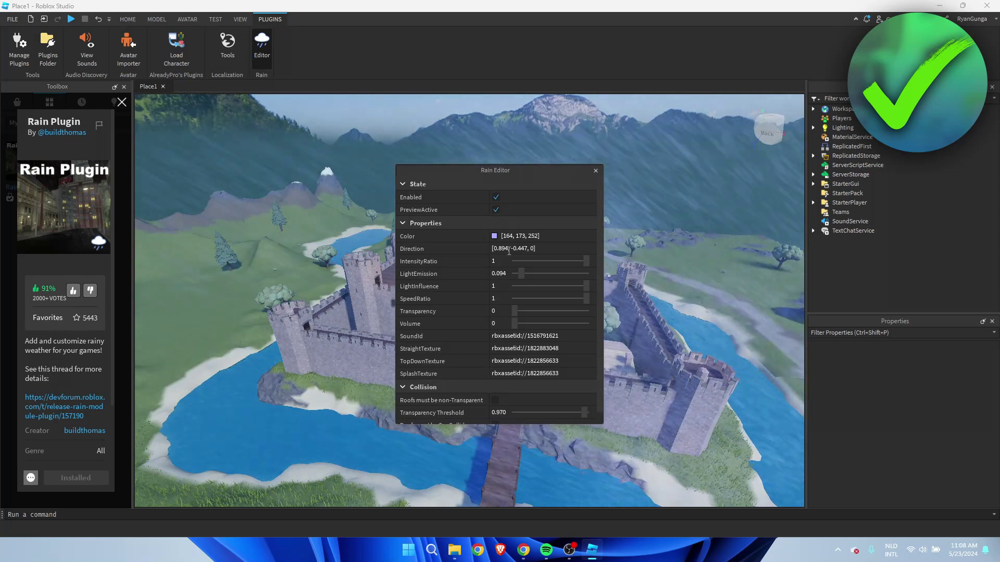
Step: Set the rain's Direction to 0, -1, 0 and close the Rain Editor
{"action": "left_click", "coordinate": [509, 251]}
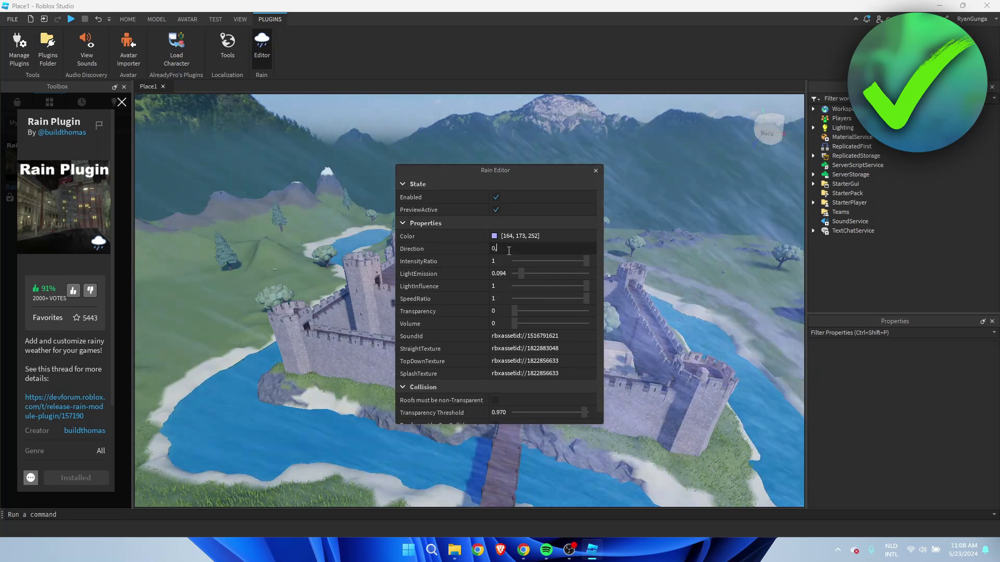
{"action": "type", "text": "0, -1, 0"}
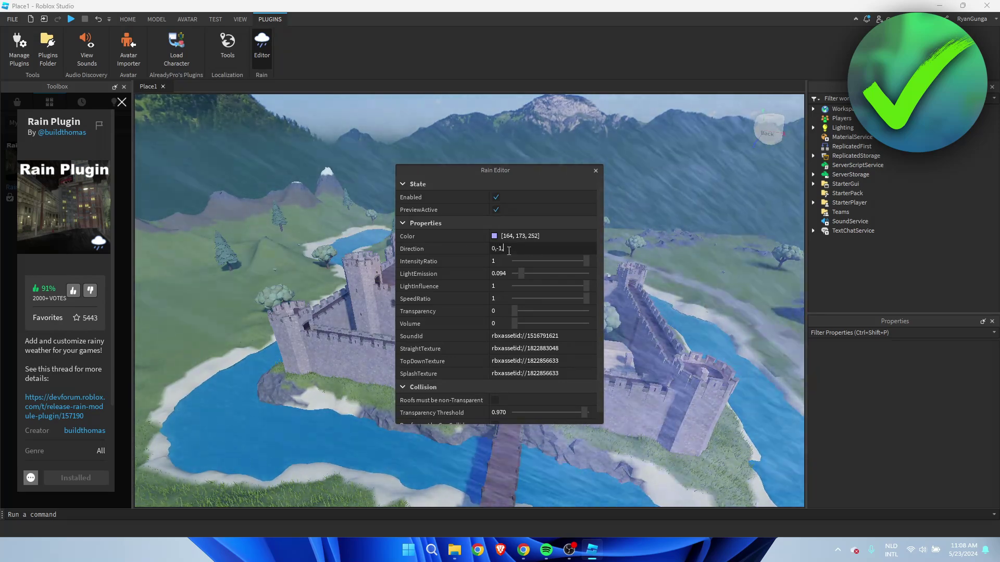
{"action": "key", "text": "Return"}
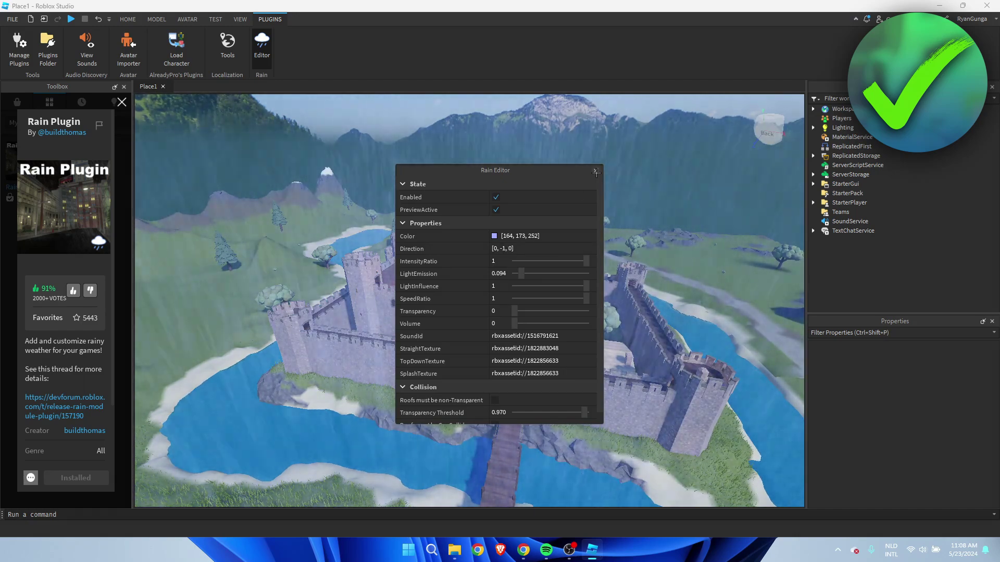
{"action": "left_click", "coordinate": [262, 46]}
Step: Start another playtest and move the character through the castle courtyard in close-up view to check the rain
{"action": "left_click", "coordinate": [72, 19]}
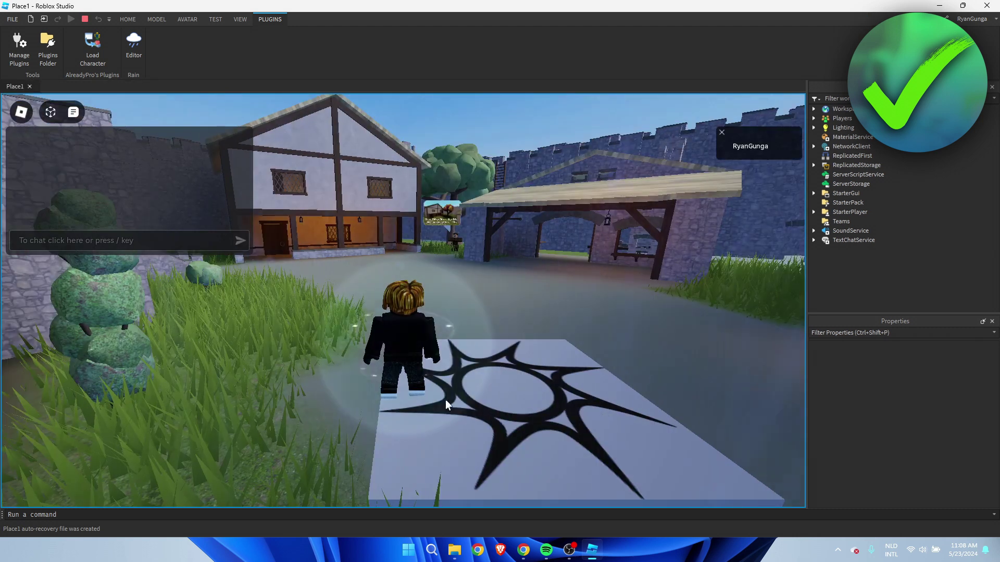
{"action": "right_click_drag", "start_coordinate": [623, 293], "coordinate": [623, 295]}
{"action": "key", "text": "w"}
{"action": "scroll", "coordinate": [624, 294], "scroll_direction": "up", "scroll_amount": 5}
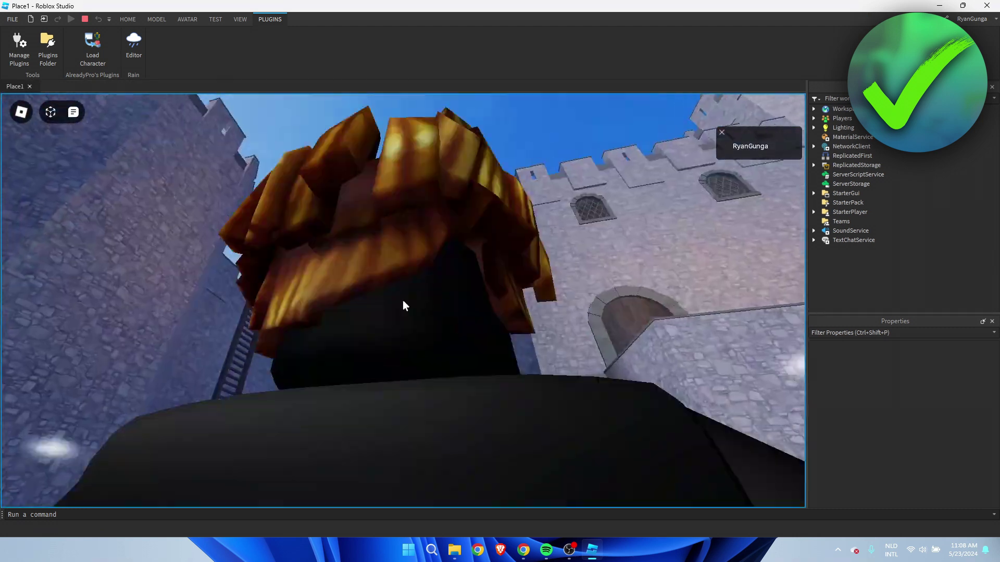
{"action": "key", "text": "s"}
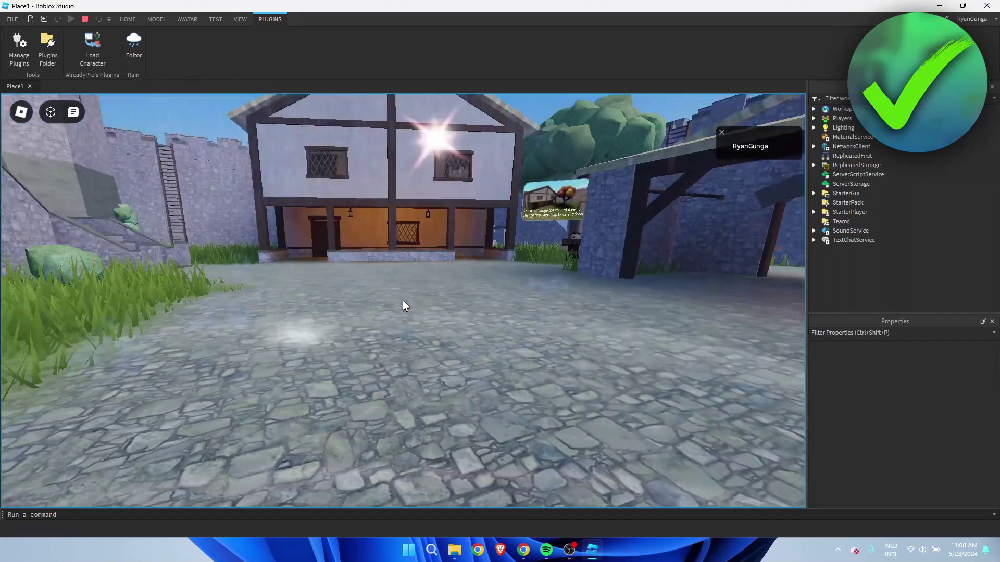